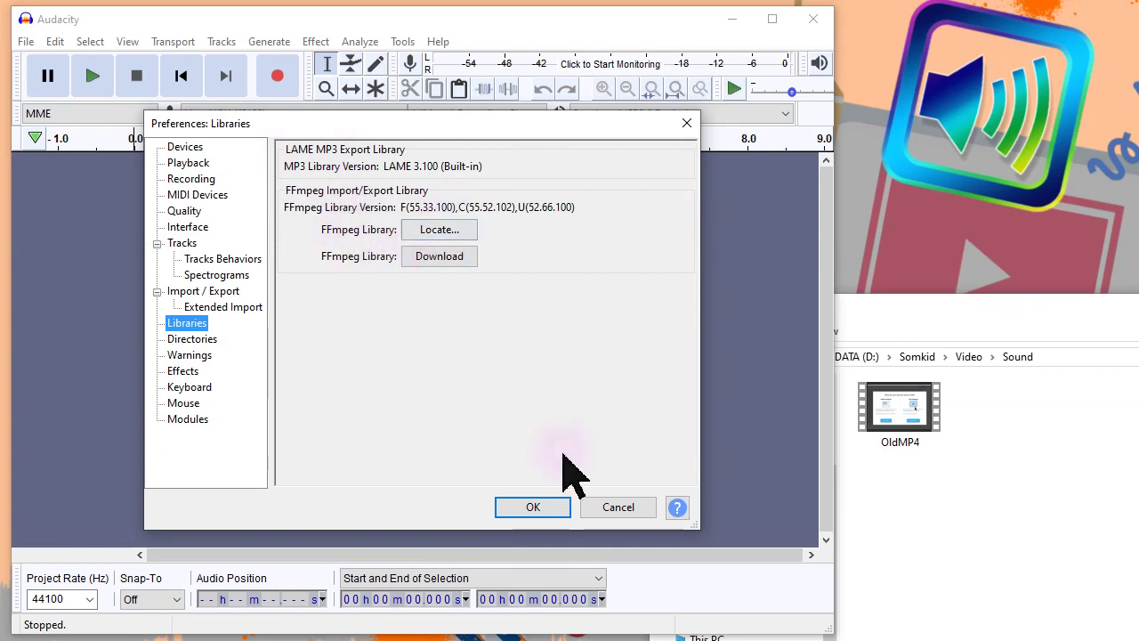
# Dismiss the Libraries preferences, import the OldMP4 video's audio from the Sound folder, and widen the project window.
pyautogui.click(614, 508)
pyautogui.click(985, 516)
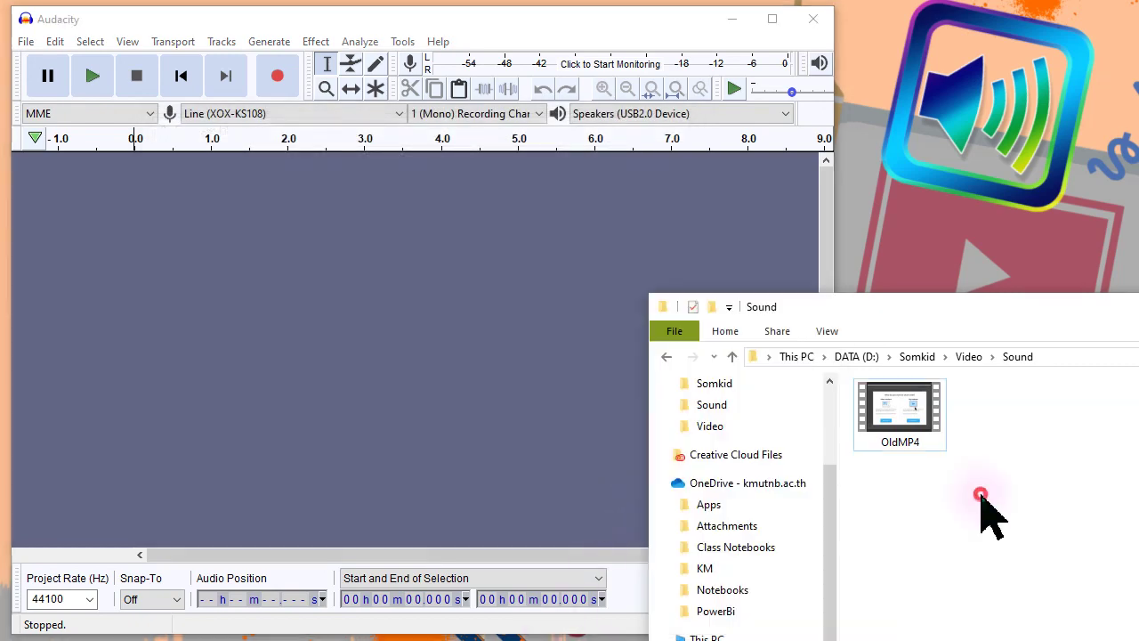
pyautogui.moveTo(902, 415); pyautogui.dragTo(440, 372)
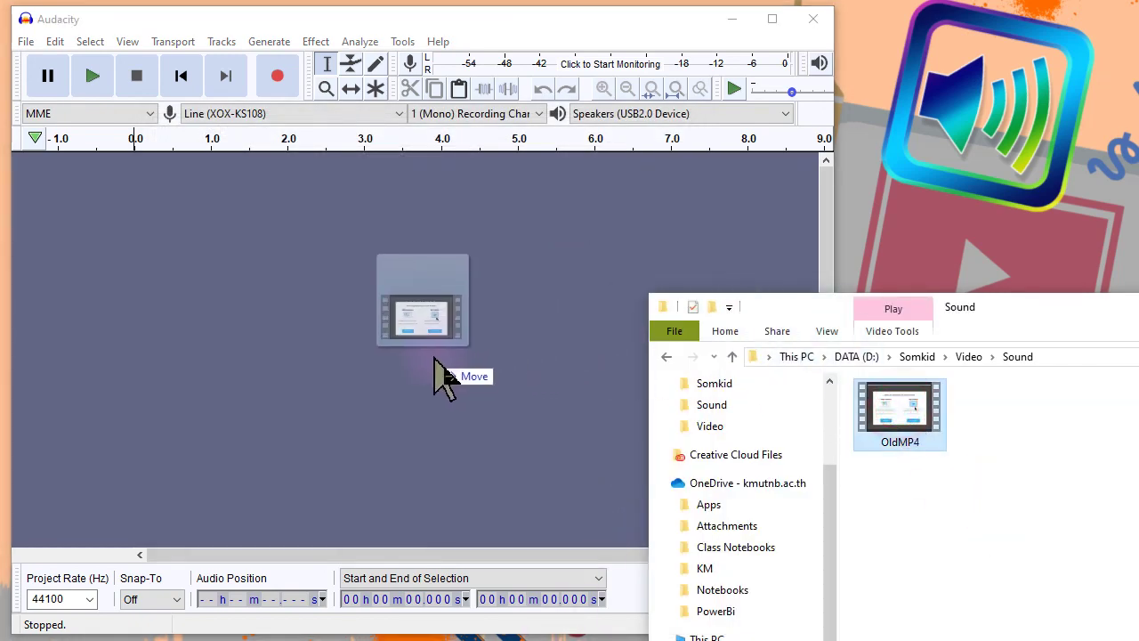
pyautogui.moveTo(434, 359); pyautogui.dragTo(434, 359)
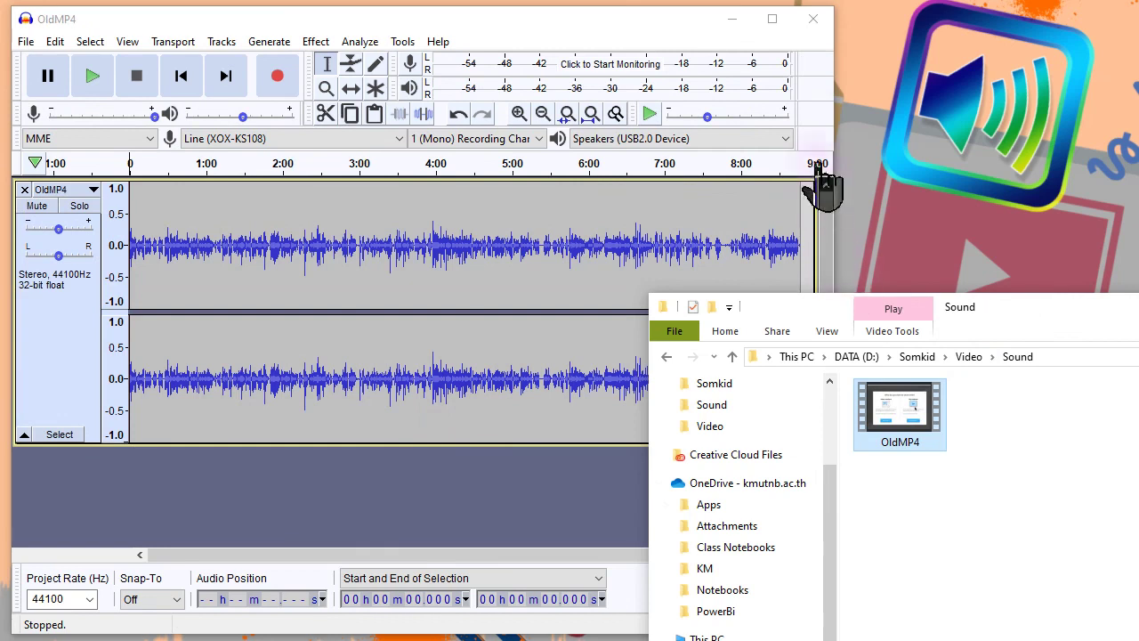
pyautogui.click(649, 20)
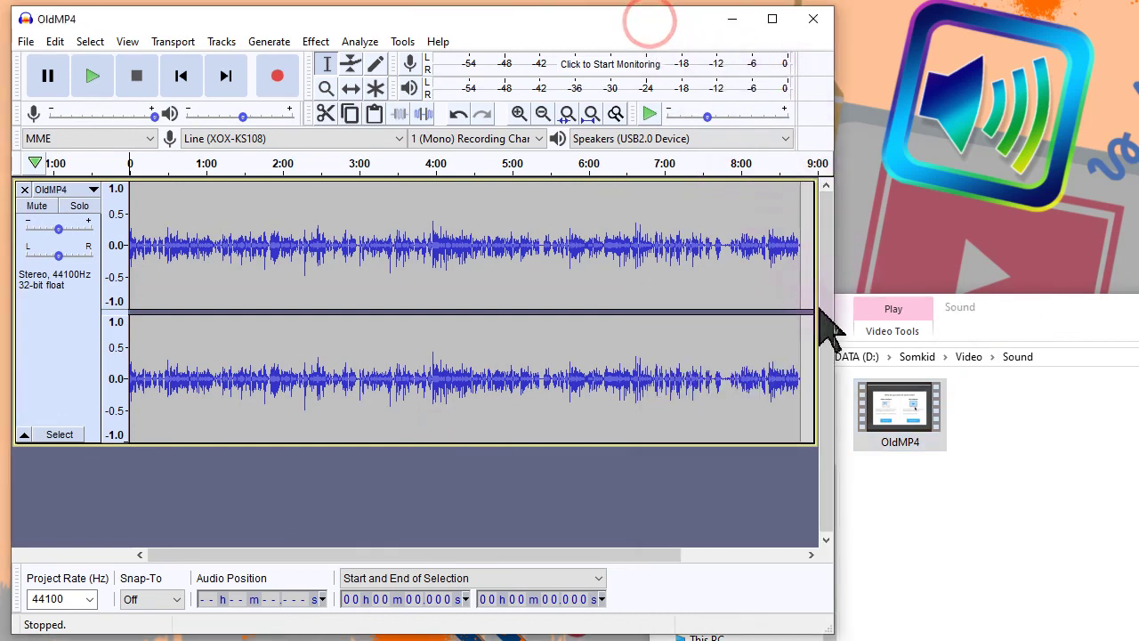
pyautogui.moveTo(833, 331); pyautogui.dragTo(1130, 331)
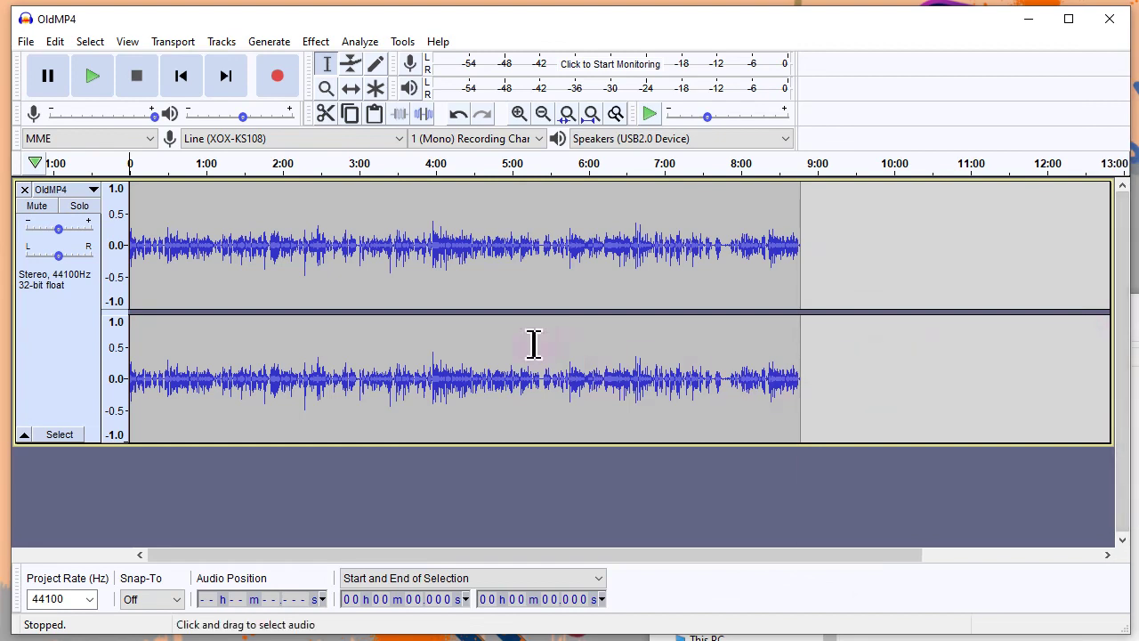
# Listen to short passages of the OldMP4 track from about 1:43 and about 2:59.
pyautogui.click(361, 237)
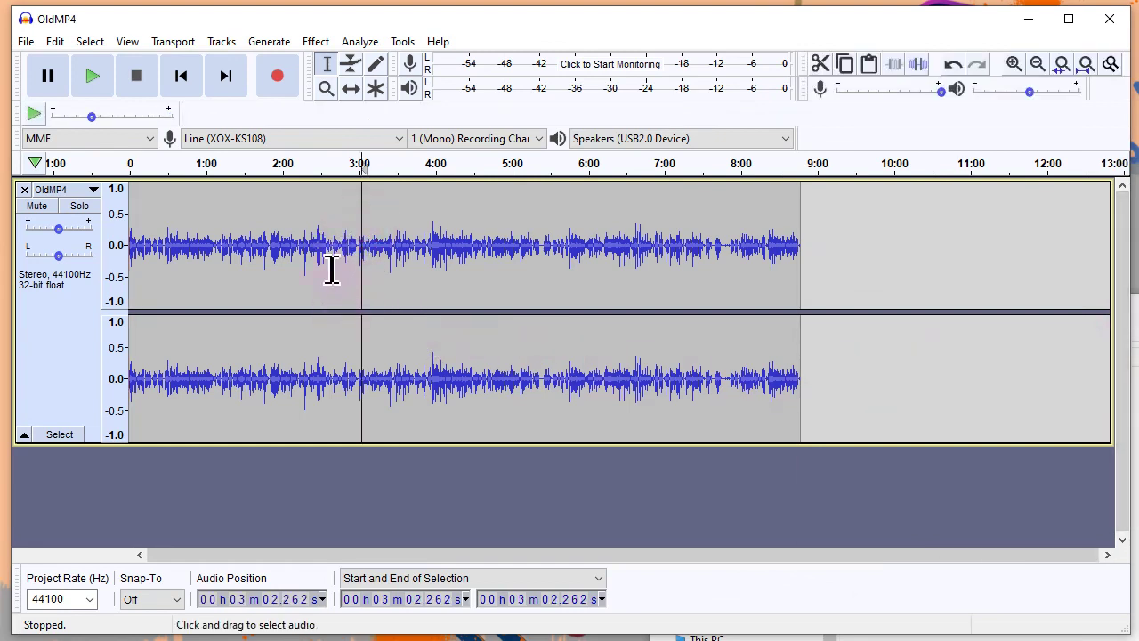
pyautogui.click(261, 247)
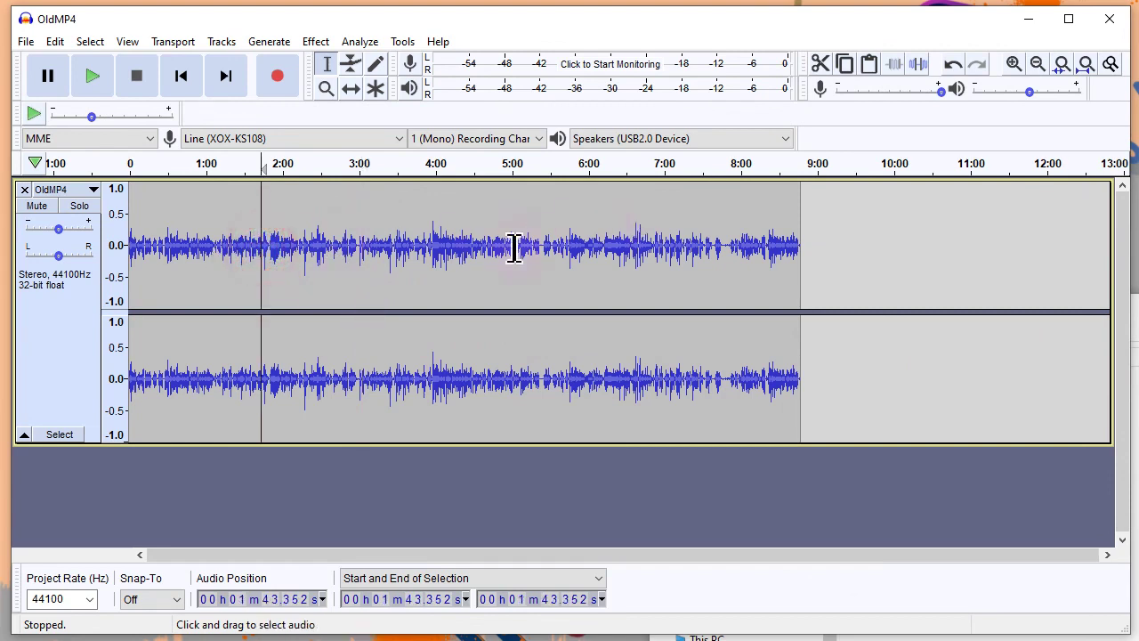
pyautogui.press('space')
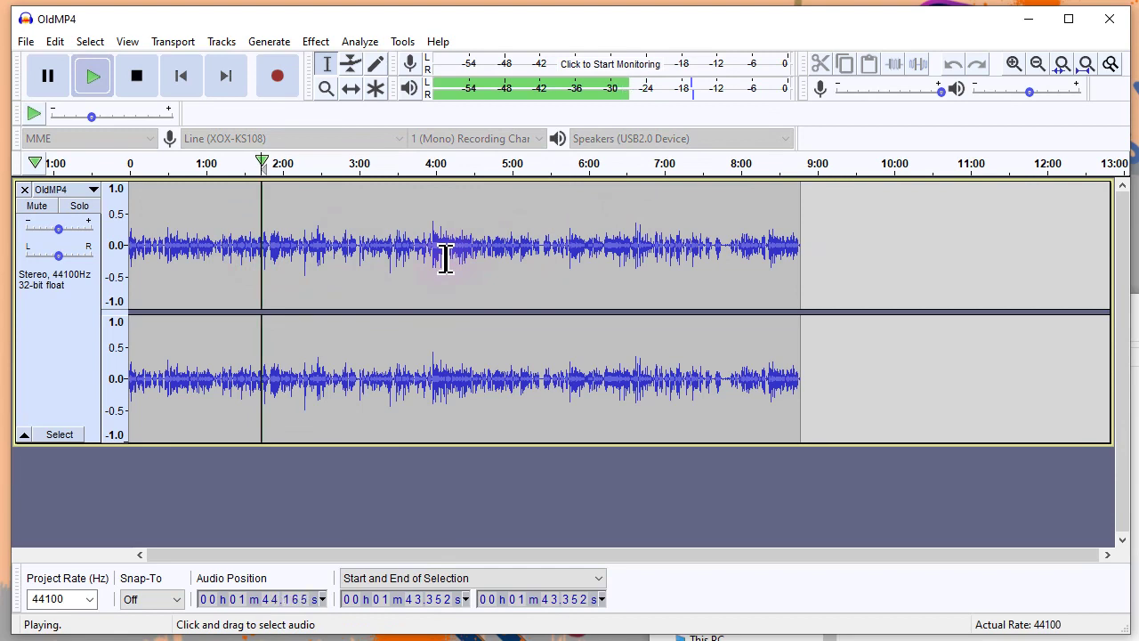
pyautogui.press('space')
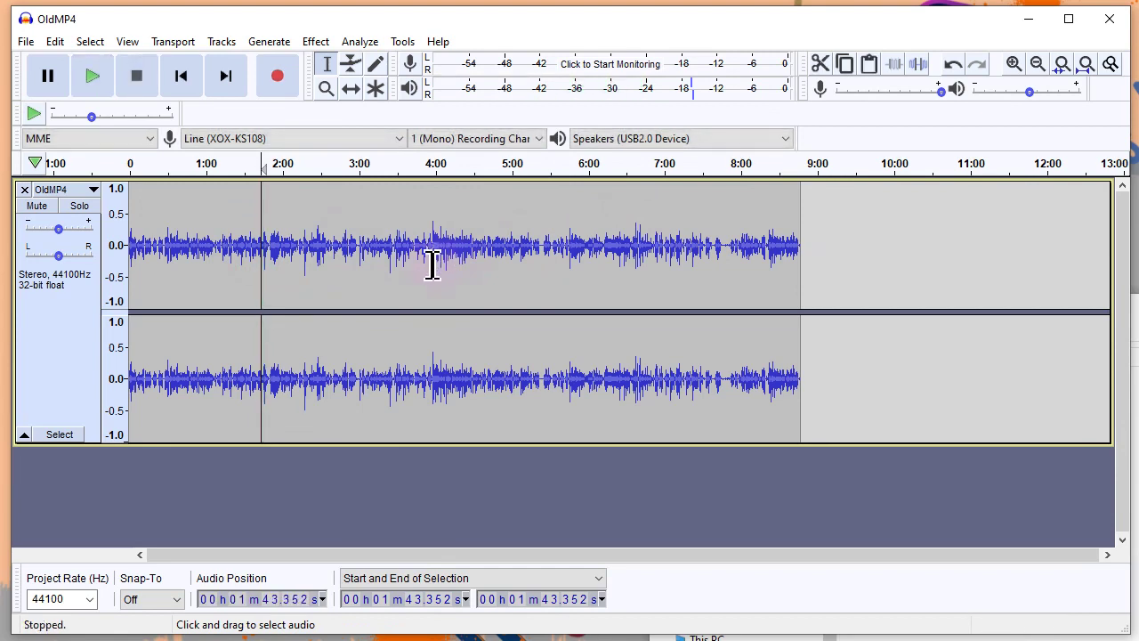
pyautogui.click(356, 248)
pyautogui.press('space')
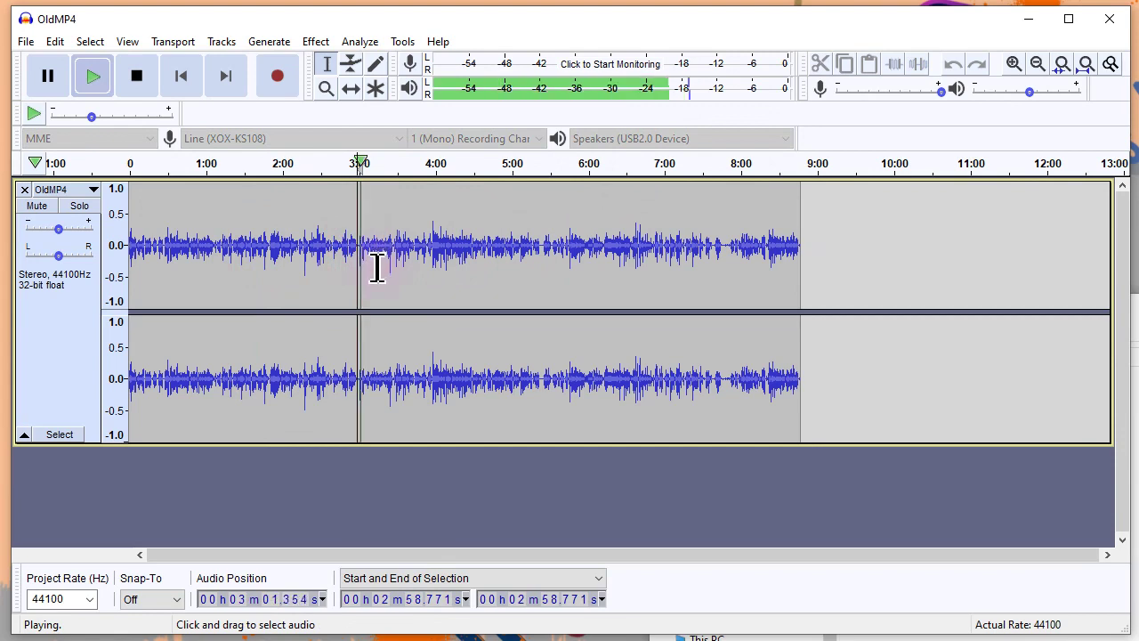
pyautogui.press('space')
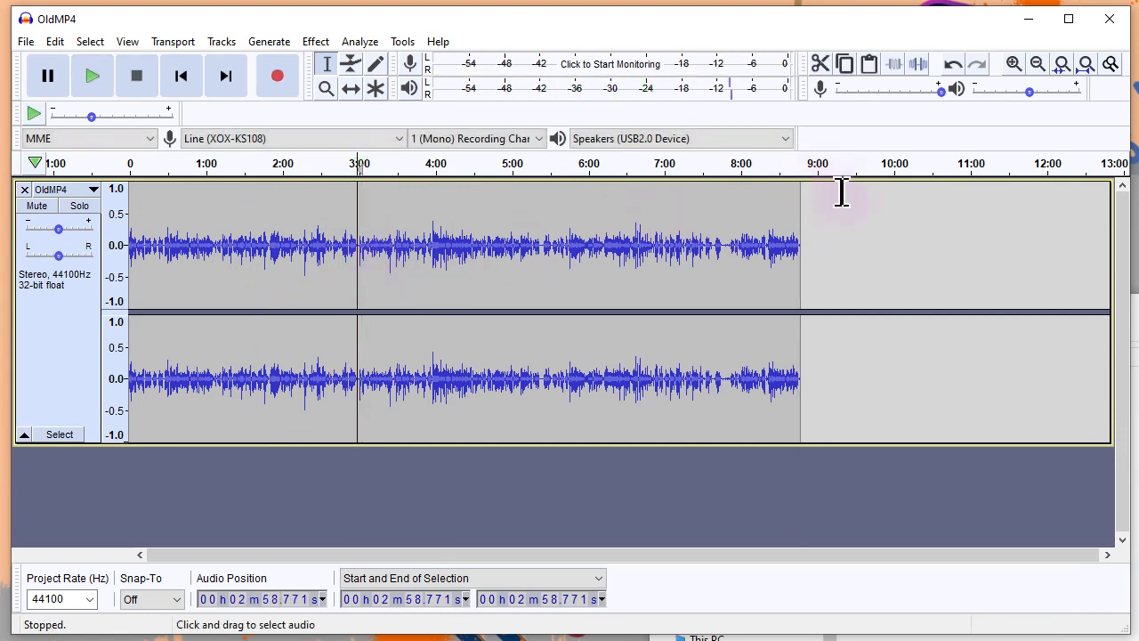
# Lower the playback volume to 0.22 and audition the track from about 1:58.
pyautogui.moveTo(1030, 92); pyautogui.dragTo(996, 92)
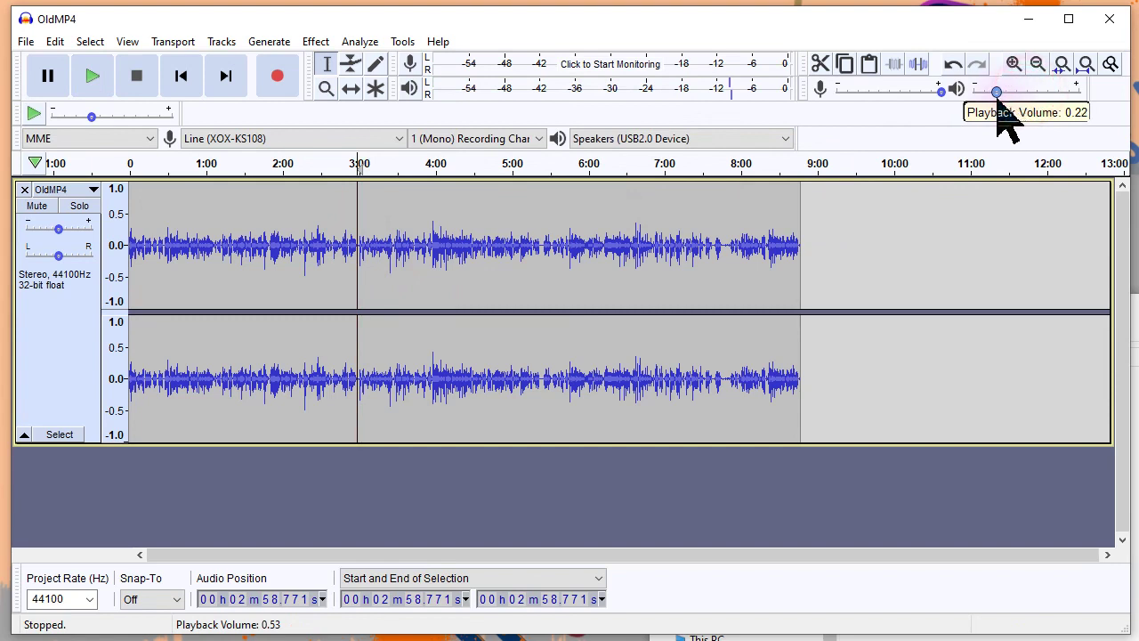
pyautogui.click(280, 242)
pyautogui.press('space')
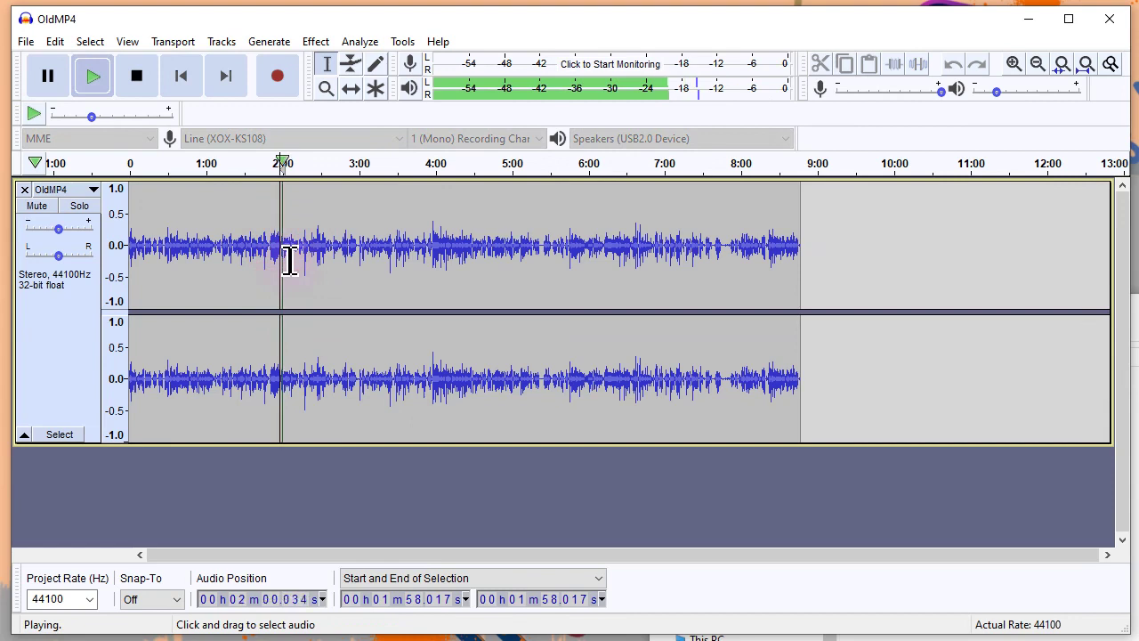
pyautogui.press('space')
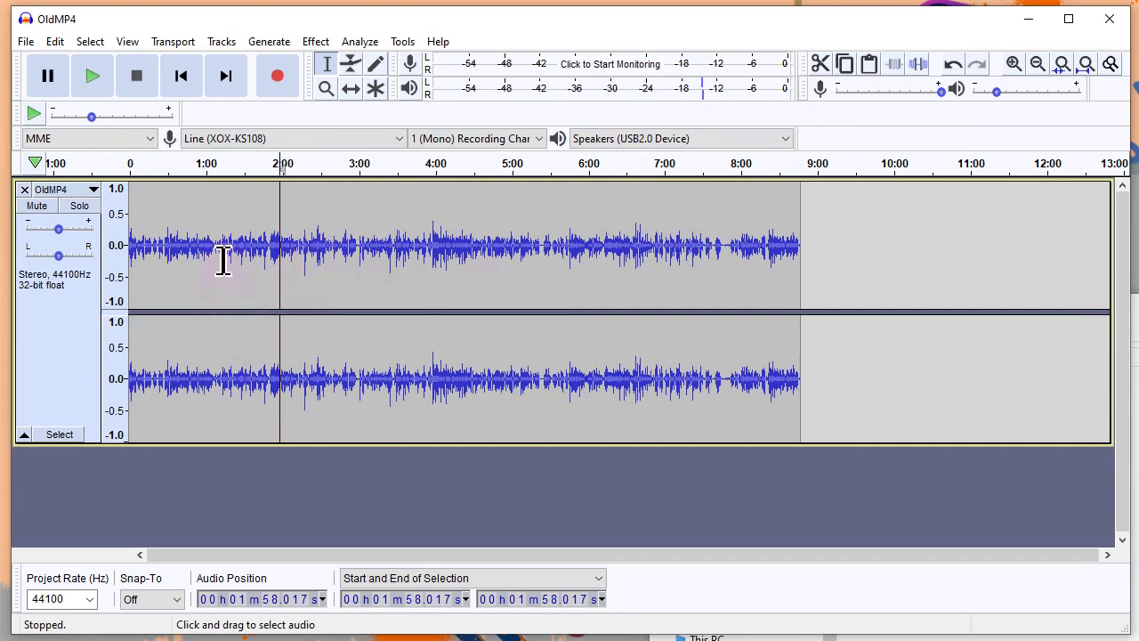
# Apply the Compressor effect to the entire track with threshold -19 dB, noise floor -40 dB and ratio 5.7:1.
pyautogui.click(173, 247)
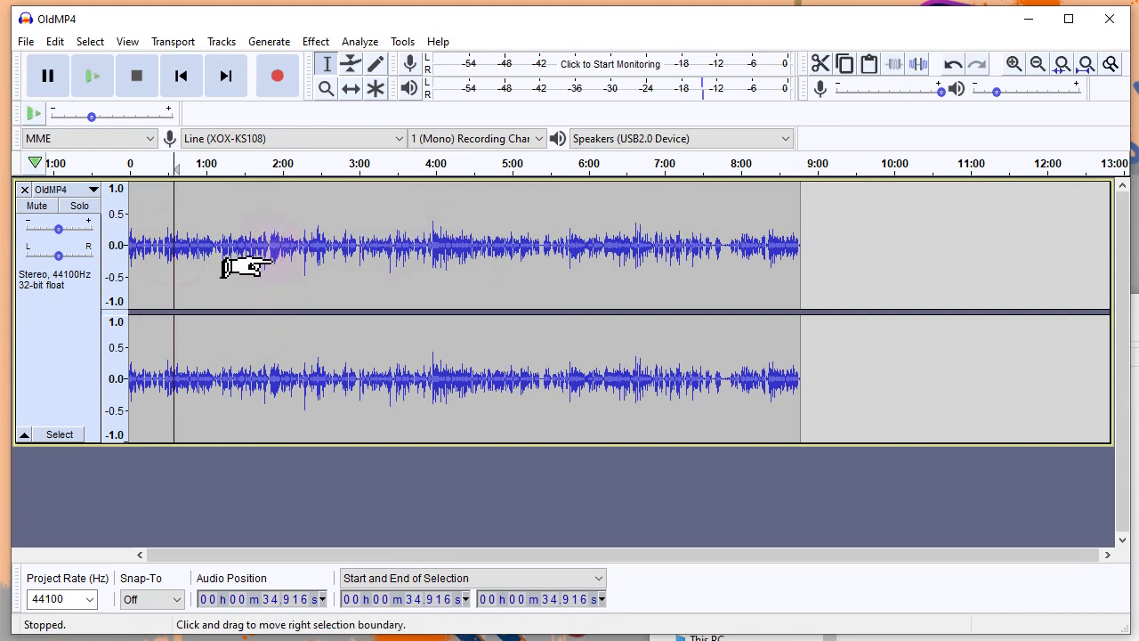
pyautogui.hotkey('ctrl', 'a')
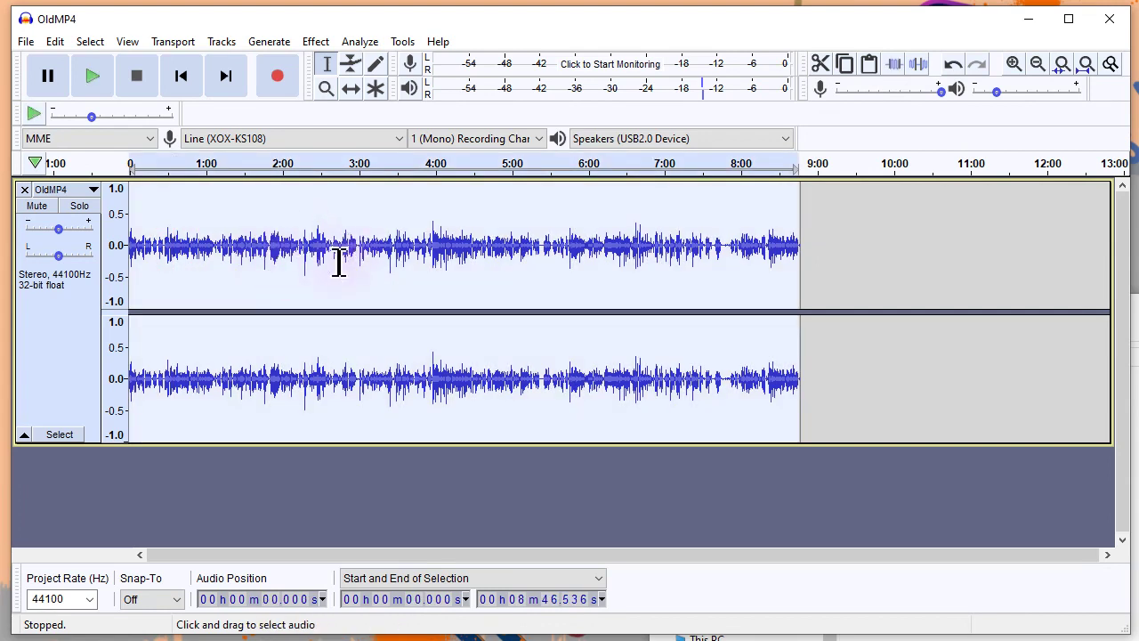
pyautogui.click(303, 43)
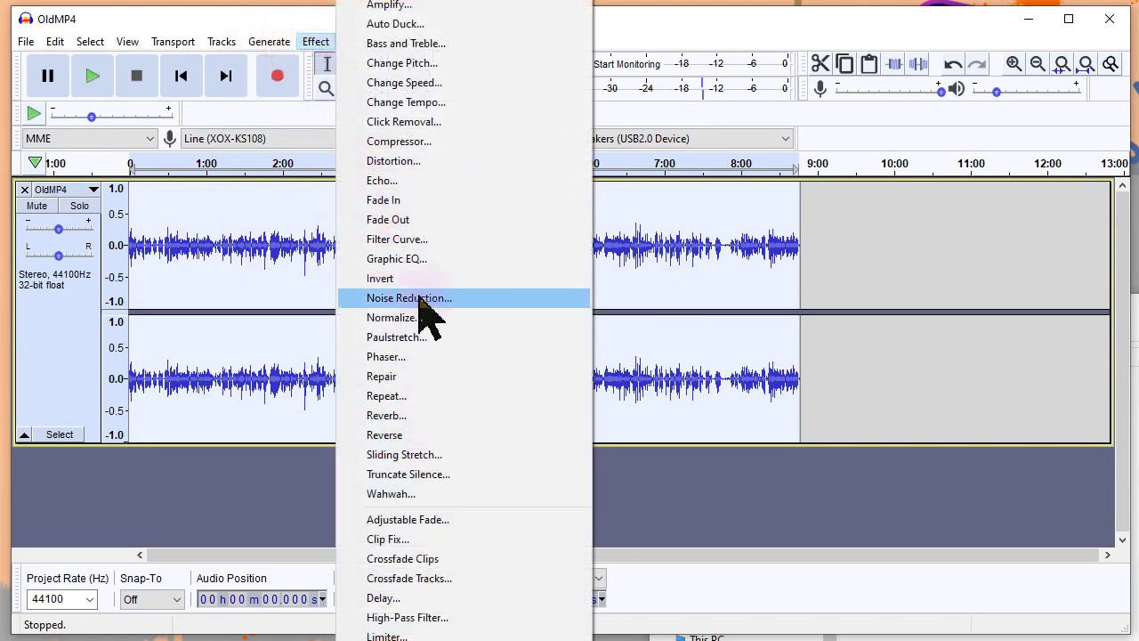
pyautogui.click(440, 142)
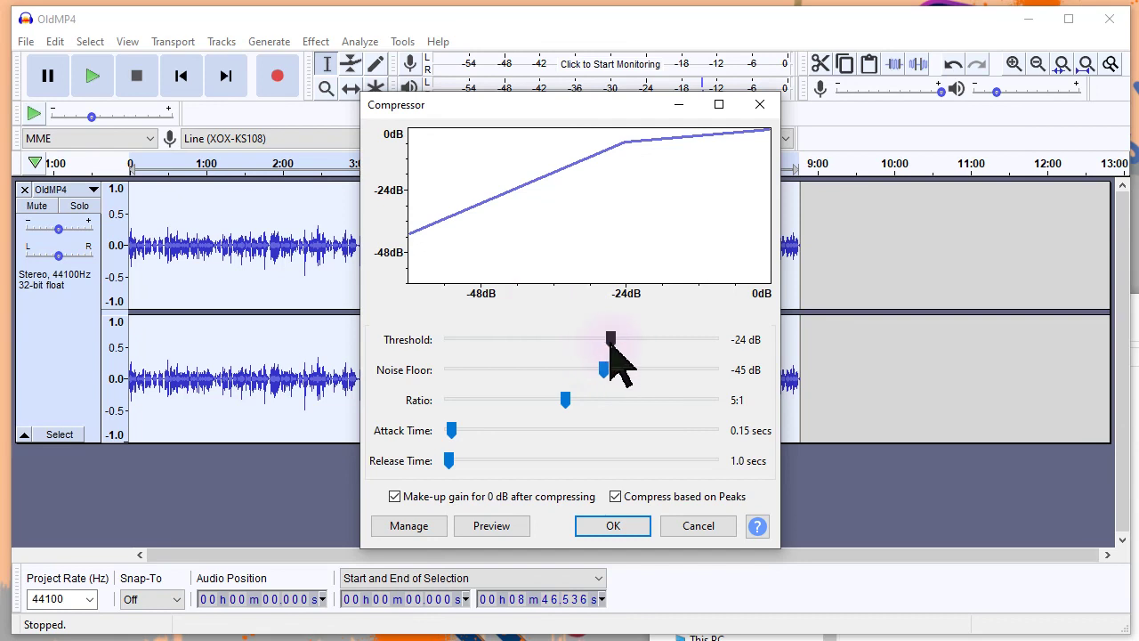
pyautogui.moveTo(610, 339); pyautogui.dragTo(632, 341)
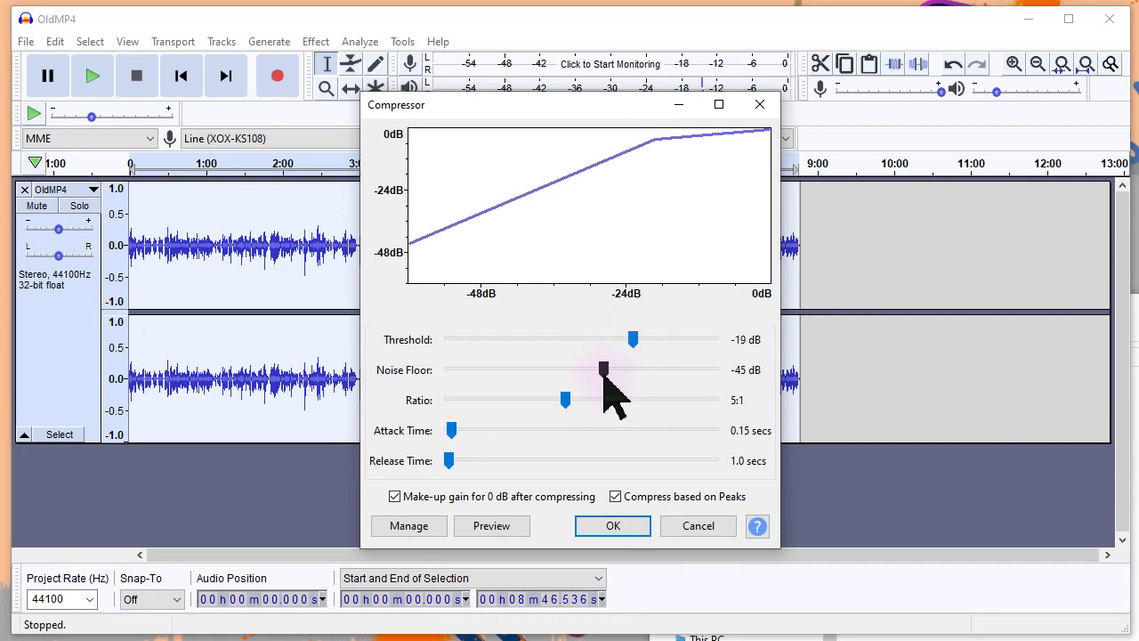
pyautogui.click(602, 368)
pyautogui.moveTo(605, 368); pyautogui.dragTo(627, 370)
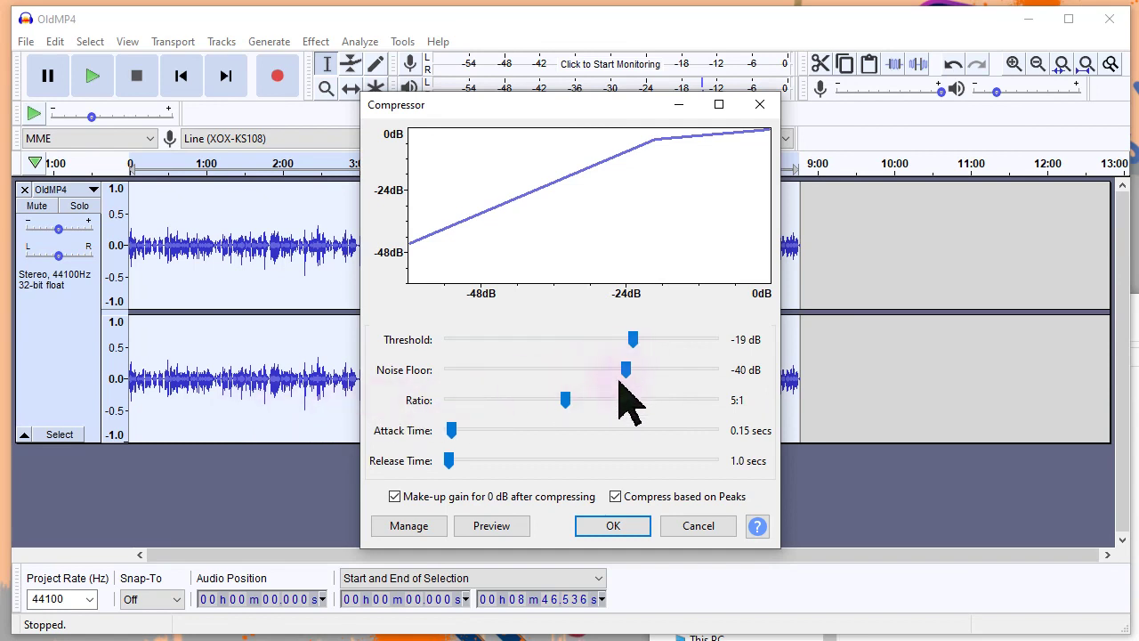
pyautogui.moveTo(566, 400)
pyautogui.mouseDown()
pyautogui.moveTo(644, 400)
pyautogui.moveTo(586, 401)
pyautogui.mouseUp()
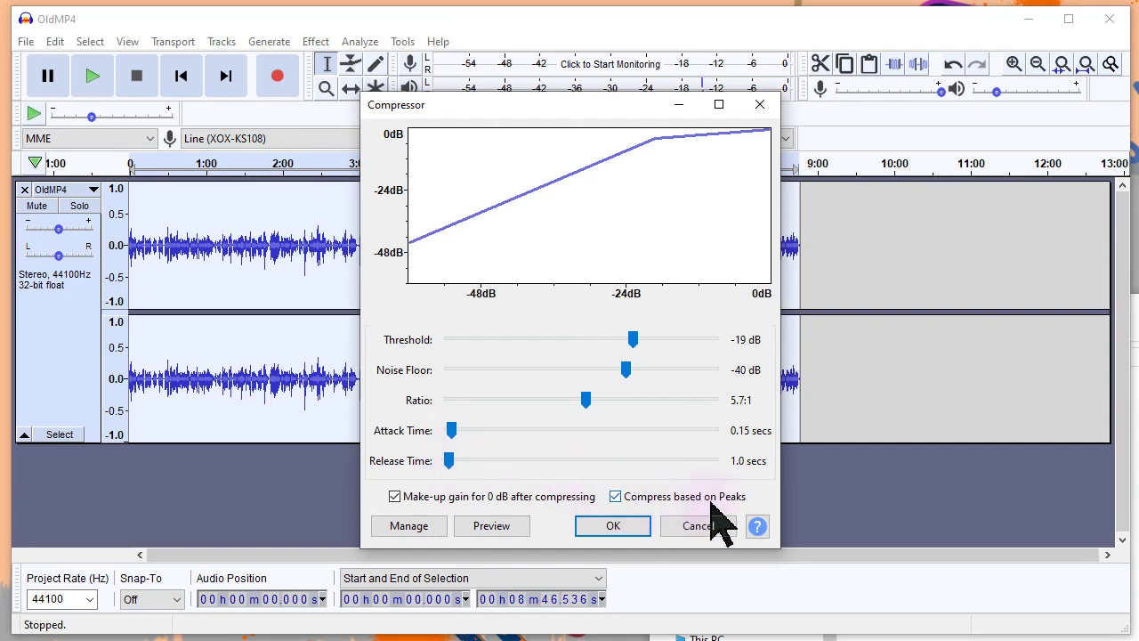
pyautogui.click(613, 525)
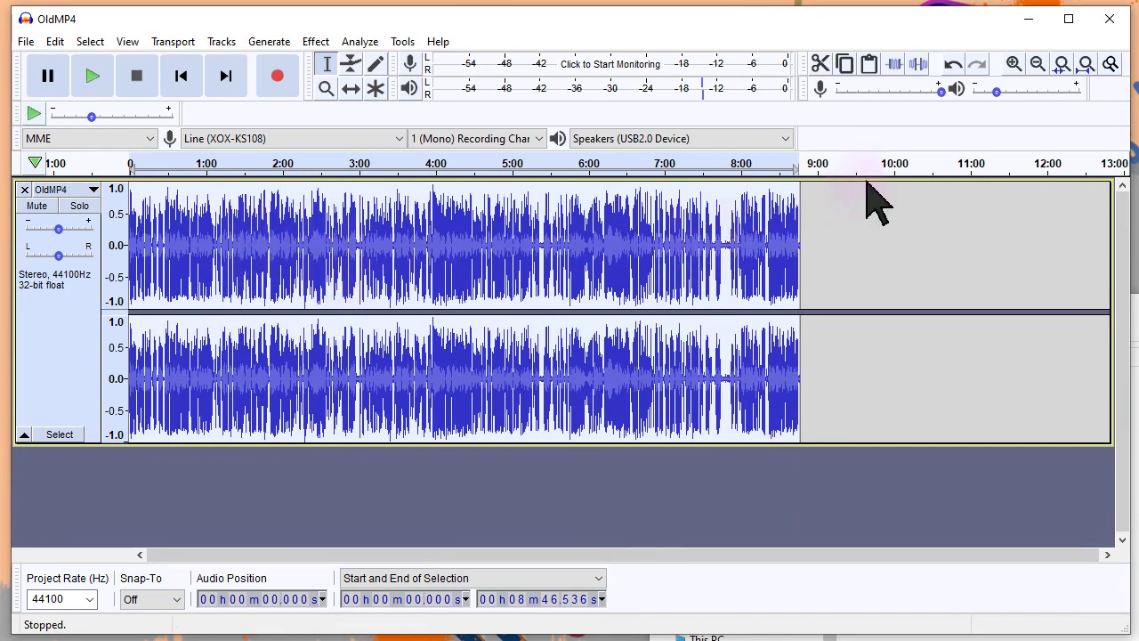
# Audition the compressed track from about 2:13 and lower the playback volume slightly.
pyautogui.click(300, 238)
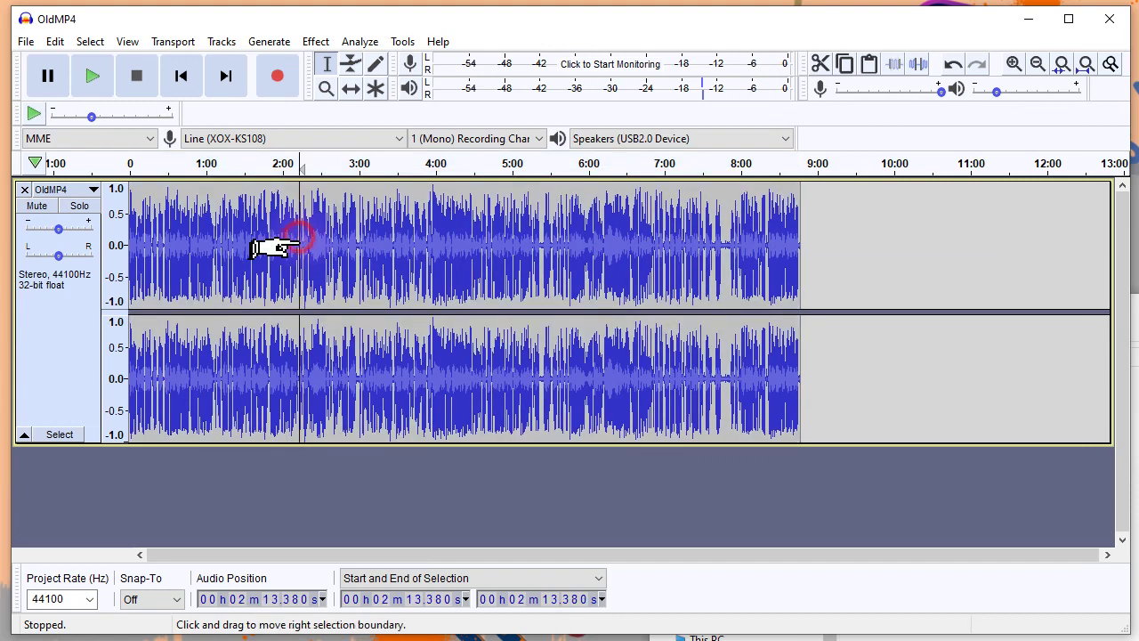
pyautogui.press('space')
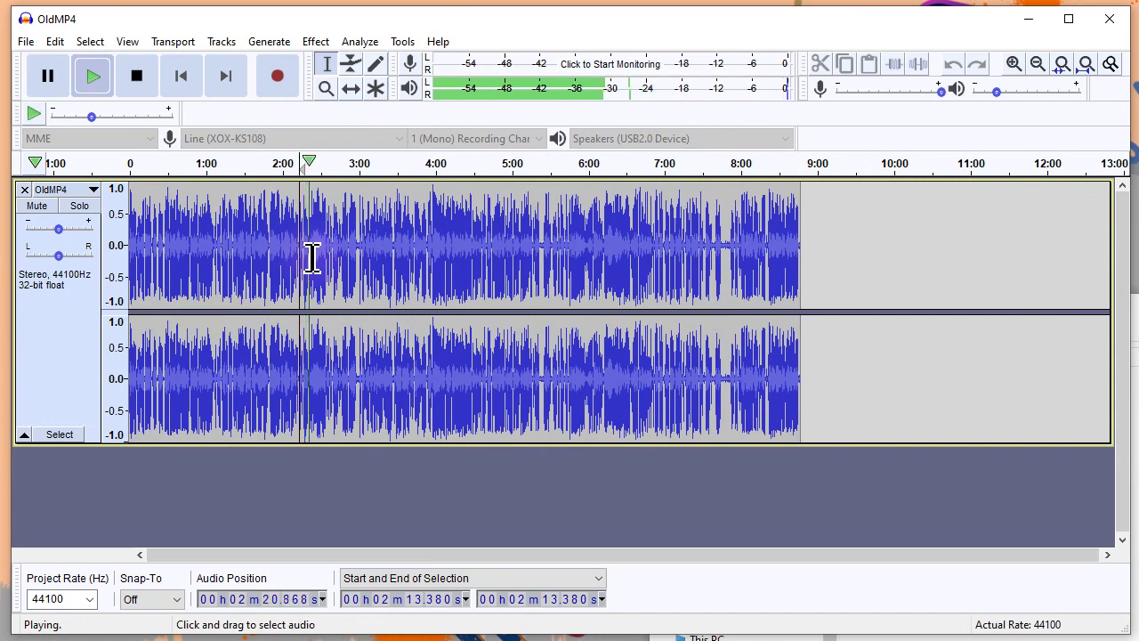
pyautogui.press('space')
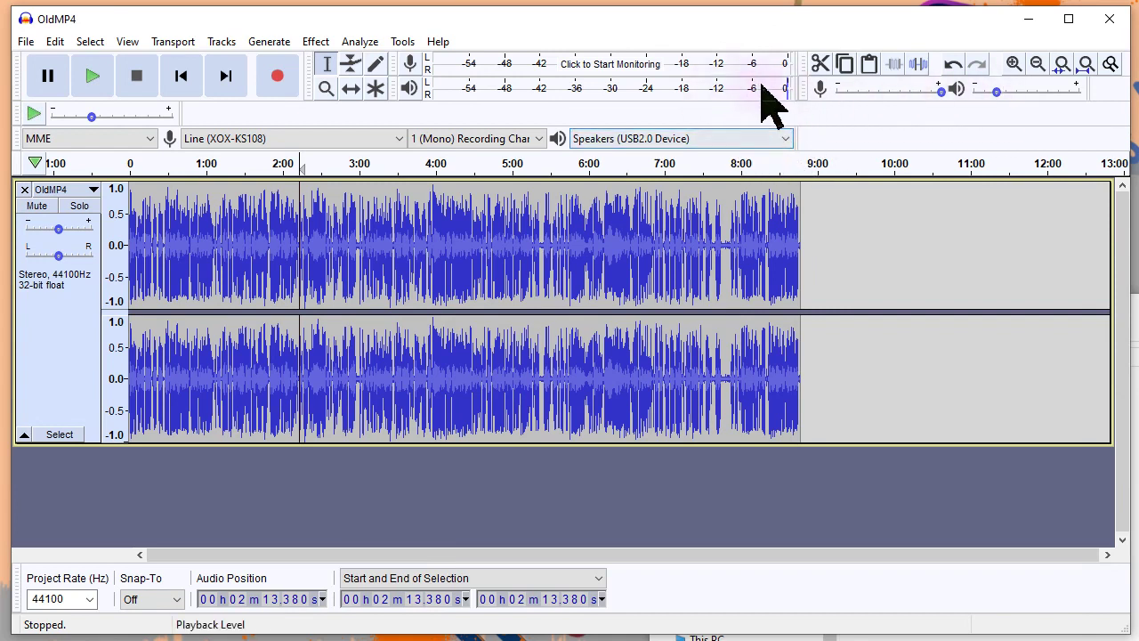
pyautogui.moveTo(996, 90)
pyautogui.mouseDown()
pyautogui.moveTo(1055, 92)
pyautogui.moveTo(989, 101)
pyautogui.mouseUp()
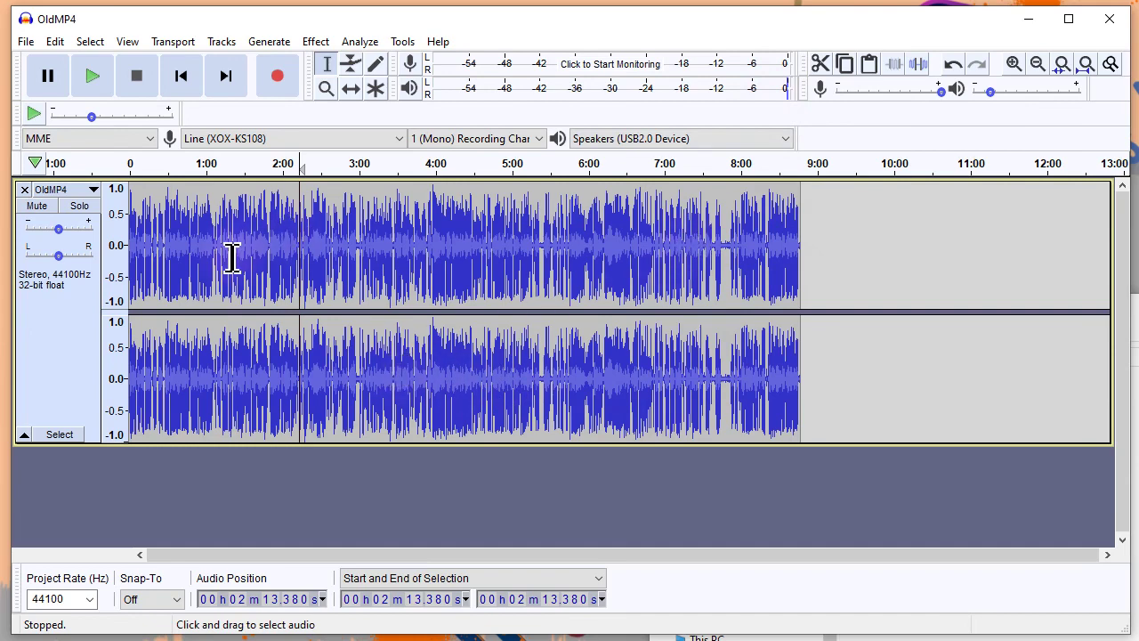
# Export the compressed audio as an MP3 file named OldMP4 into the Sound folder, accepting the metadata tags.
pyautogui.click(26, 42)
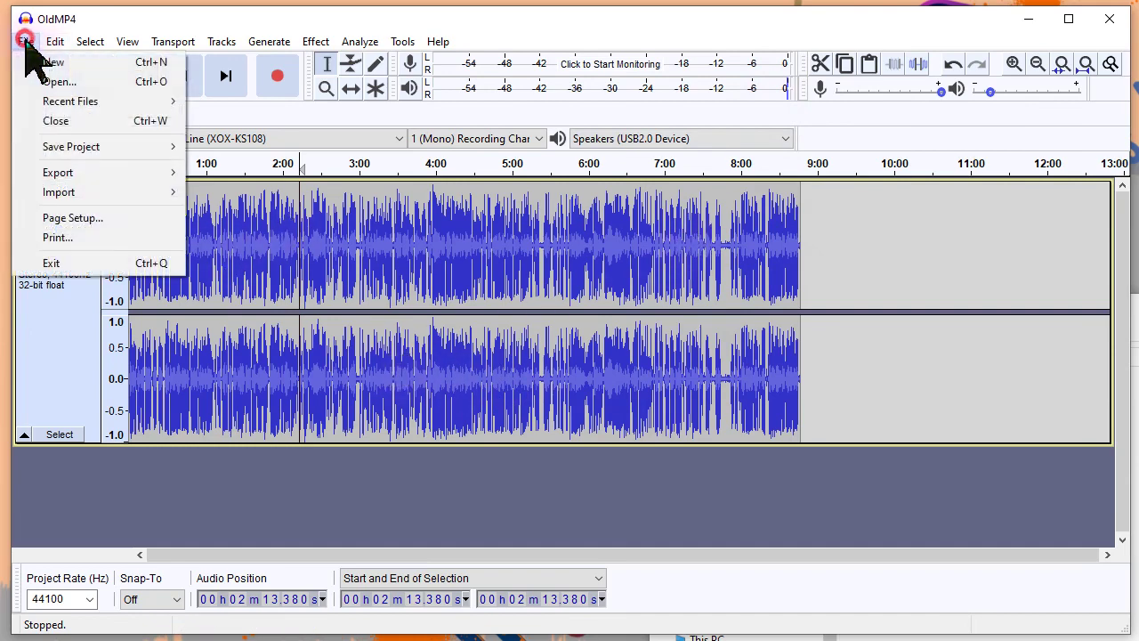
pyautogui.click(109, 167)
pyautogui.click(275, 172)
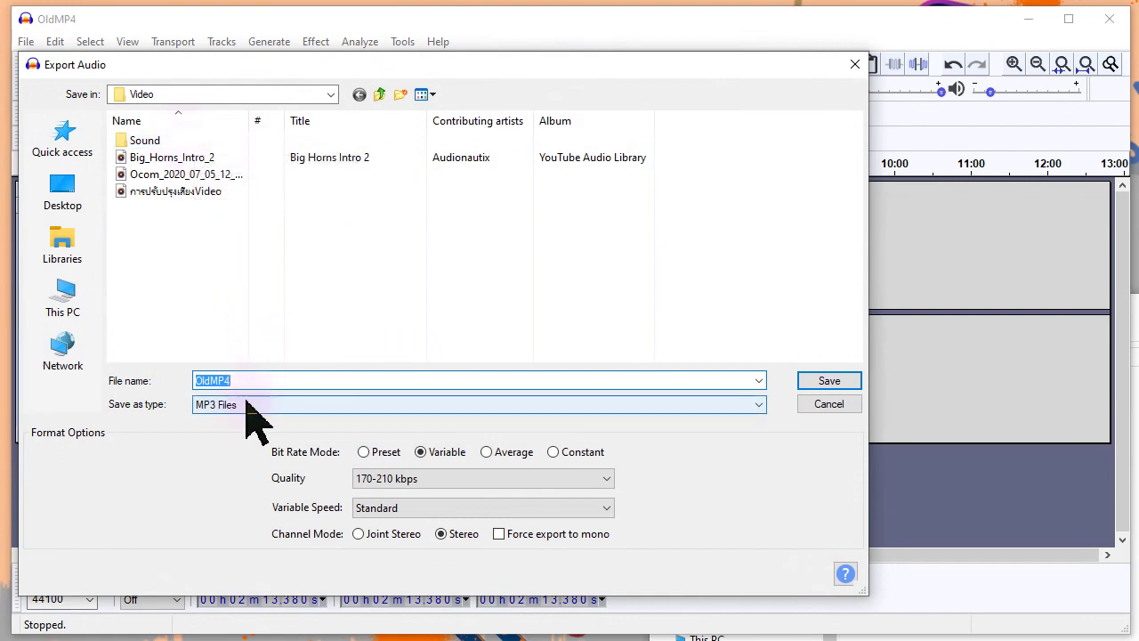
pyautogui.doubleClick(153, 139)
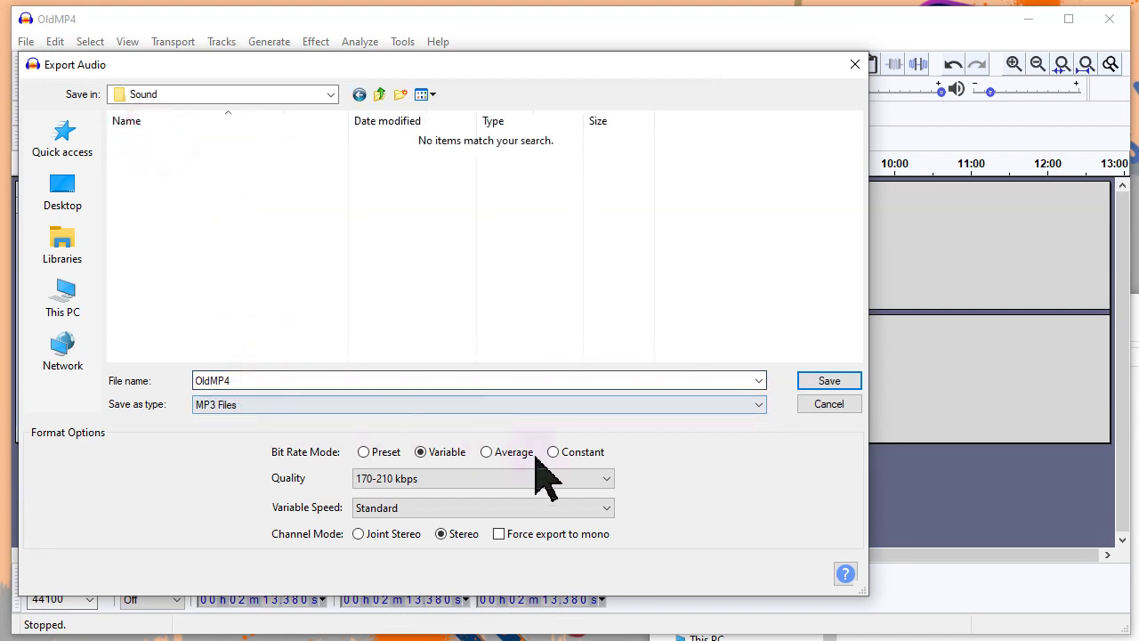
pyautogui.click(831, 382)
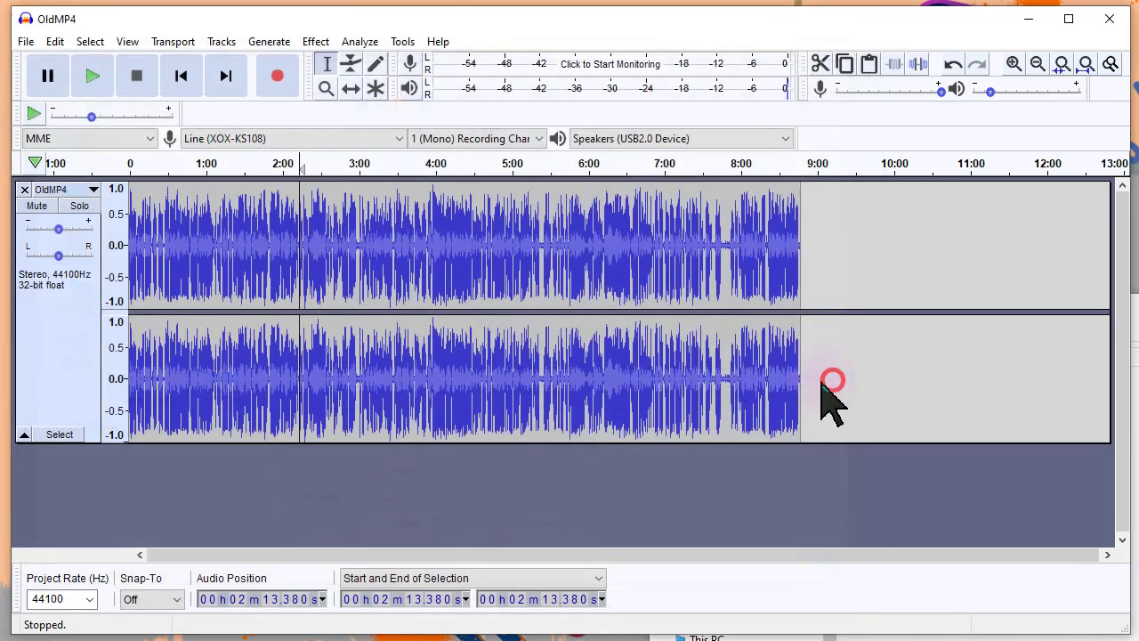
pyautogui.click(827, 506)
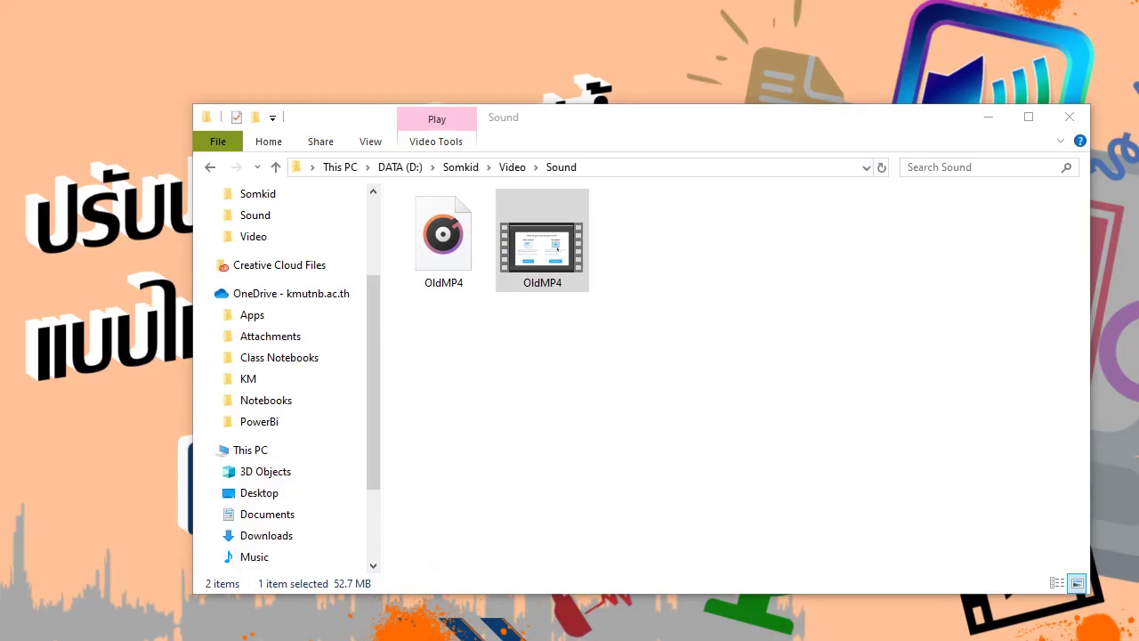
# Switch to File Explorer, check the OldMP4 audio and video files, and briefly play the video before closing the player.
pyautogui.click(583, 360)
pyautogui.click(539, 261)
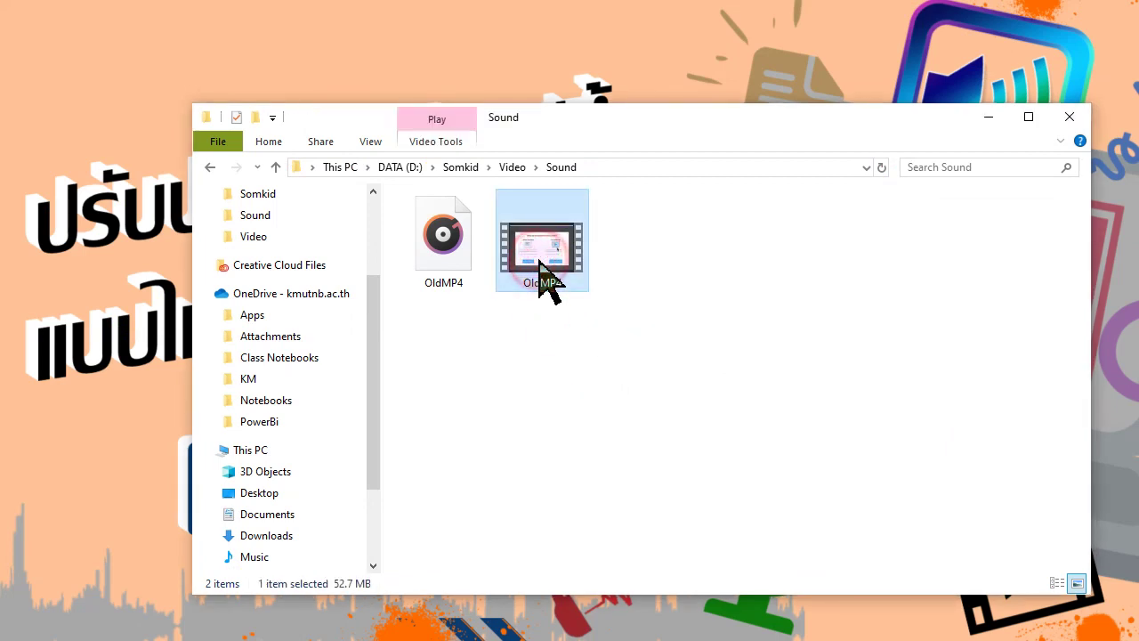
pyautogui.click(433, 256)
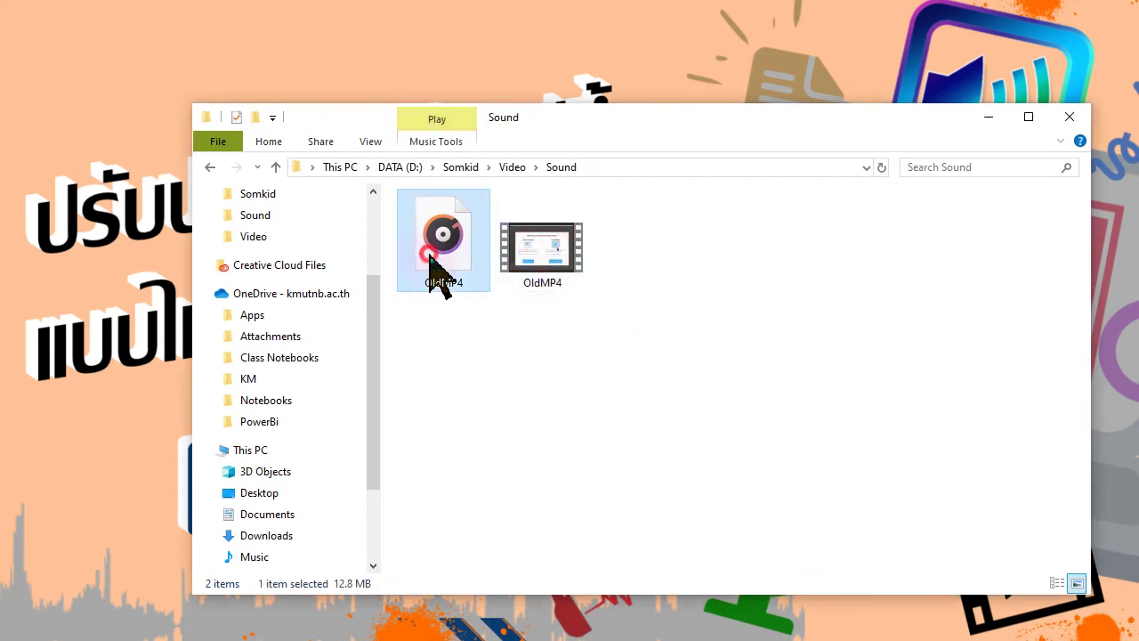
pyautogui.moveTo(542, 258)
pyautogui.doubleClick(542, 255)
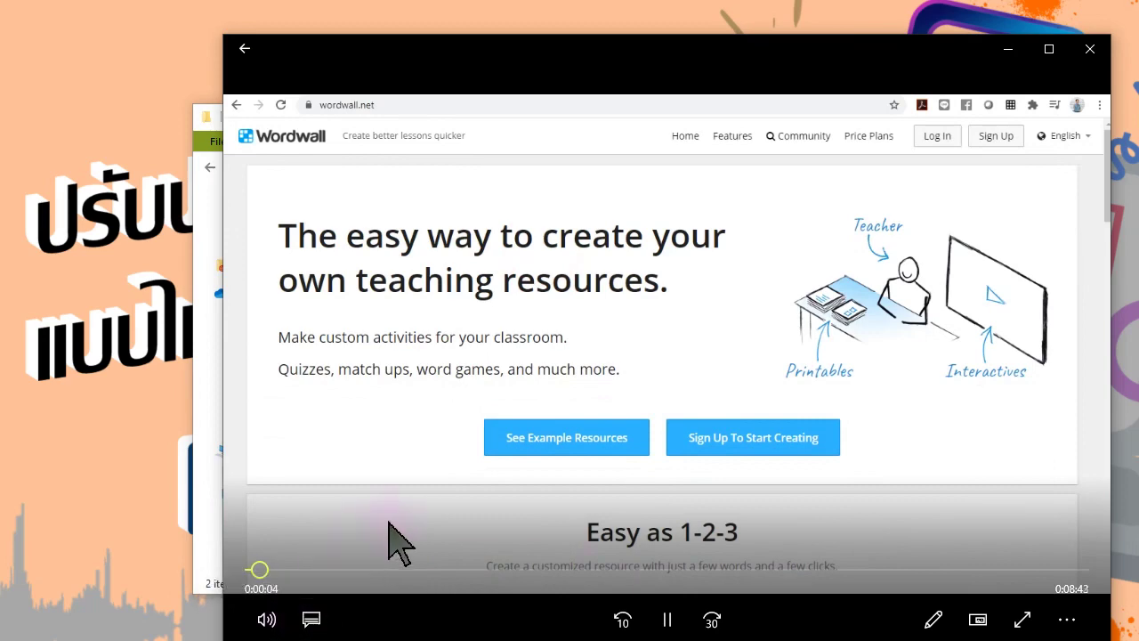
pyautogui.click(1089, 52)
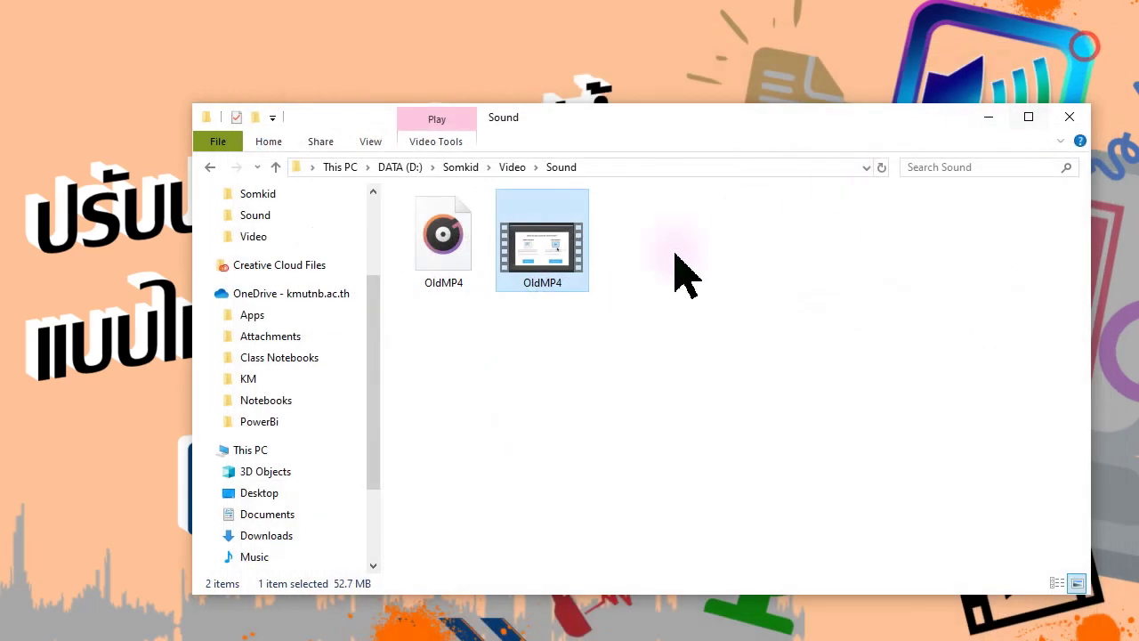
# Play the exported OldMP4 MP3 file from the Sound folder to check its audio, and close the music player.
pyautogui.click(456, 258)
pyautogui.doubleClick(455, 258)
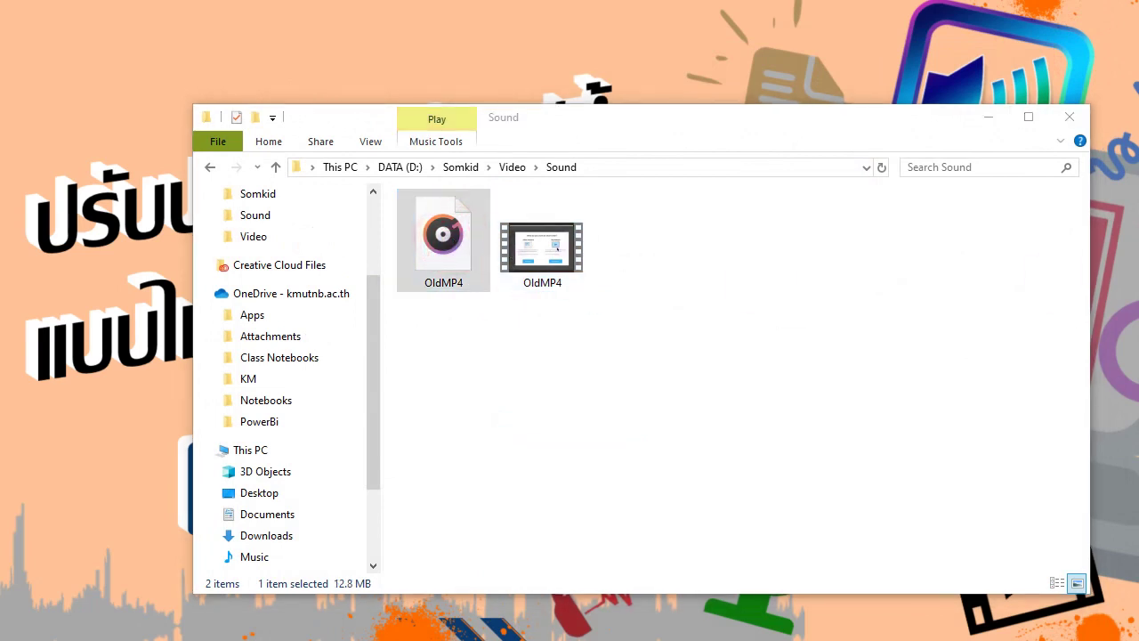
pyautogui.moveTo(732, 3); pyautogui.dragTo(630, 11)
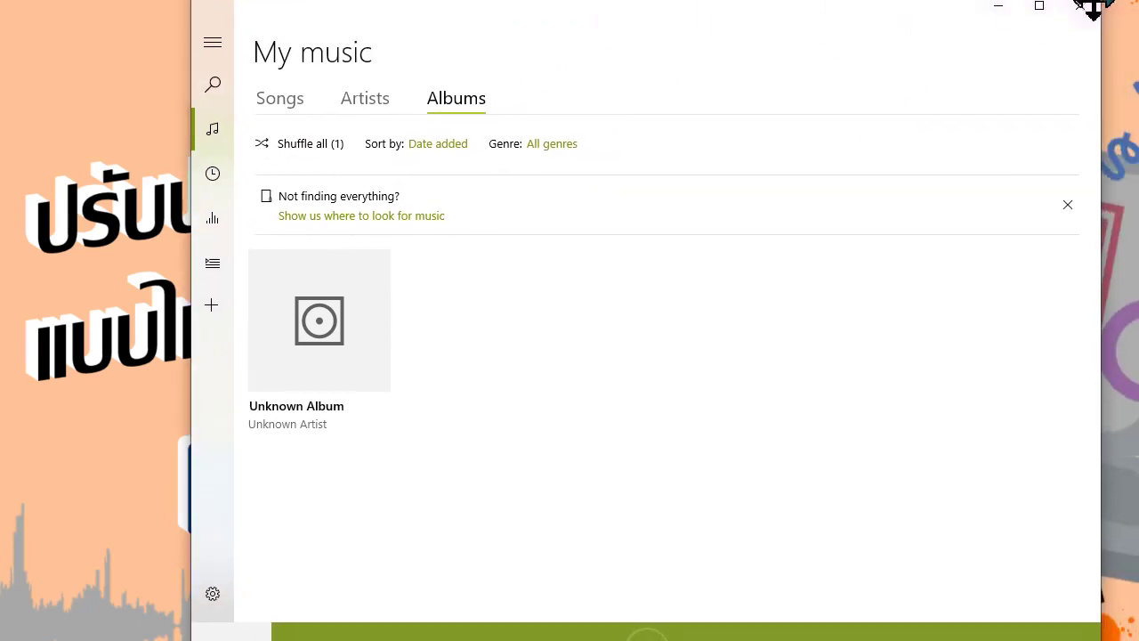
pyautogui.moveTo(1096, 3); pyautogui.dragTo(889, 231)
pyautogui.moveTo(630, 247); pyautogui.dragTo(908, 158)
pyautogui.click(1117, 140)
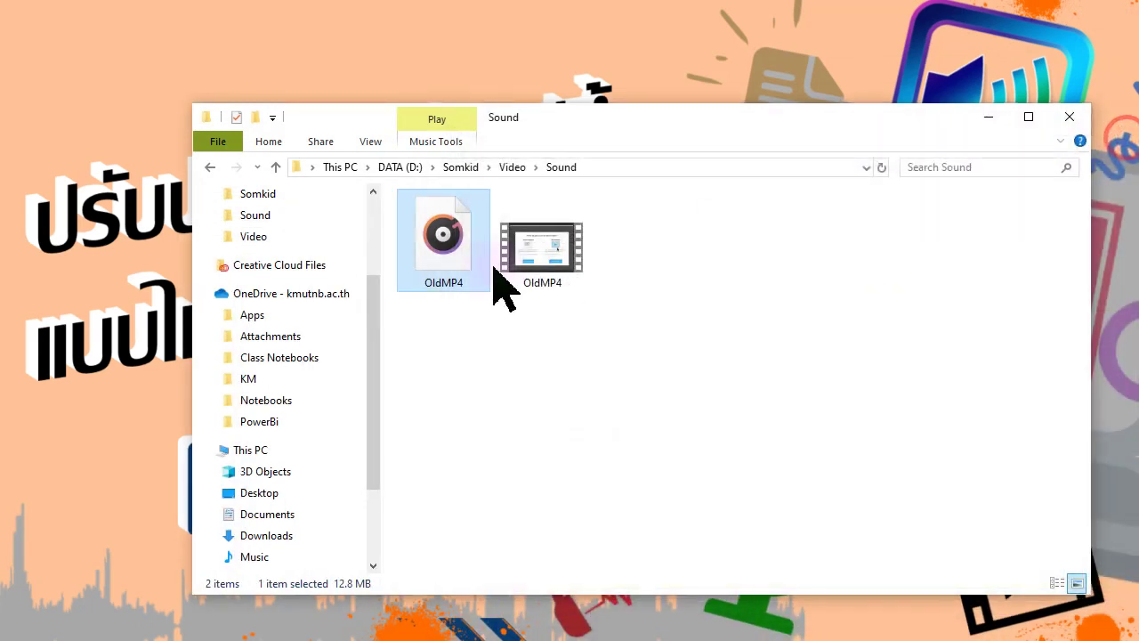
pyautogui.click(537, 338)
pyautogui.click(544, 253)
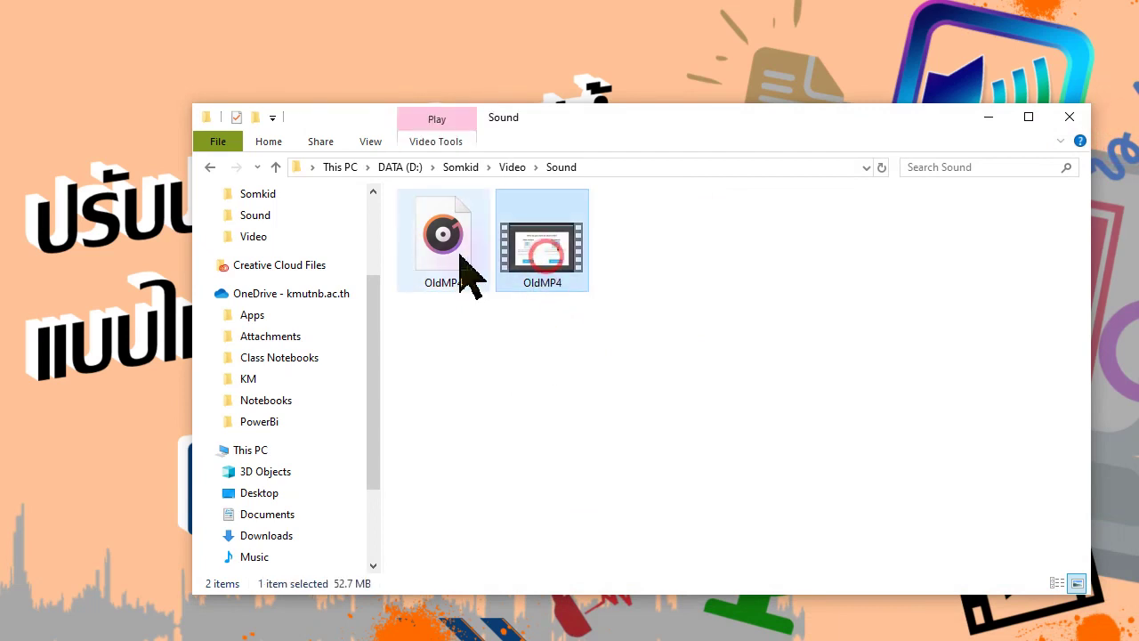
pyautogui.click(461, 267)
pyautogui.click(534, 267)
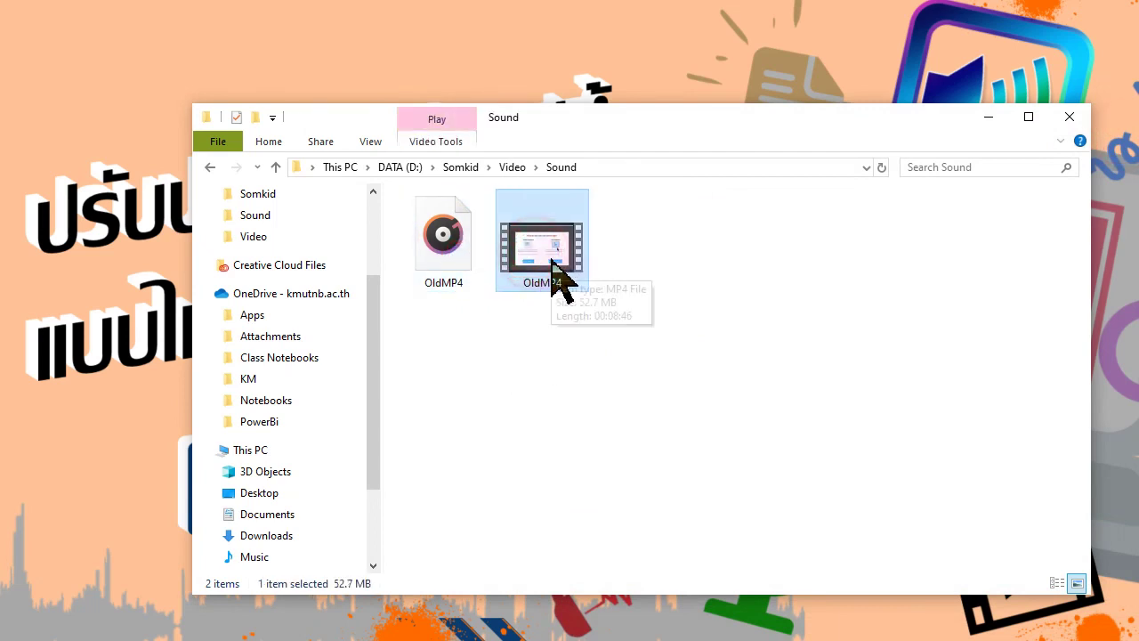
pyautogui.click(438, 267)
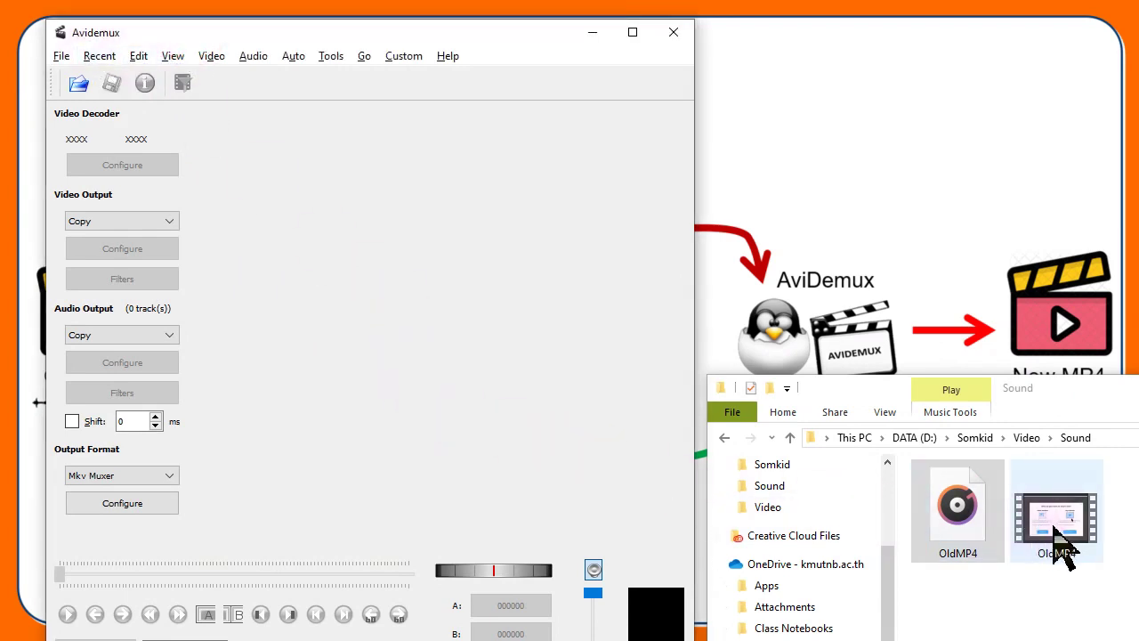
# Load the OldMP4 video from the Sound folder into Avidemux and set the output format to MP4 Muxer.
pyautogui.moveTo(1072, 538); pyautogui.dragTo(361, 355)
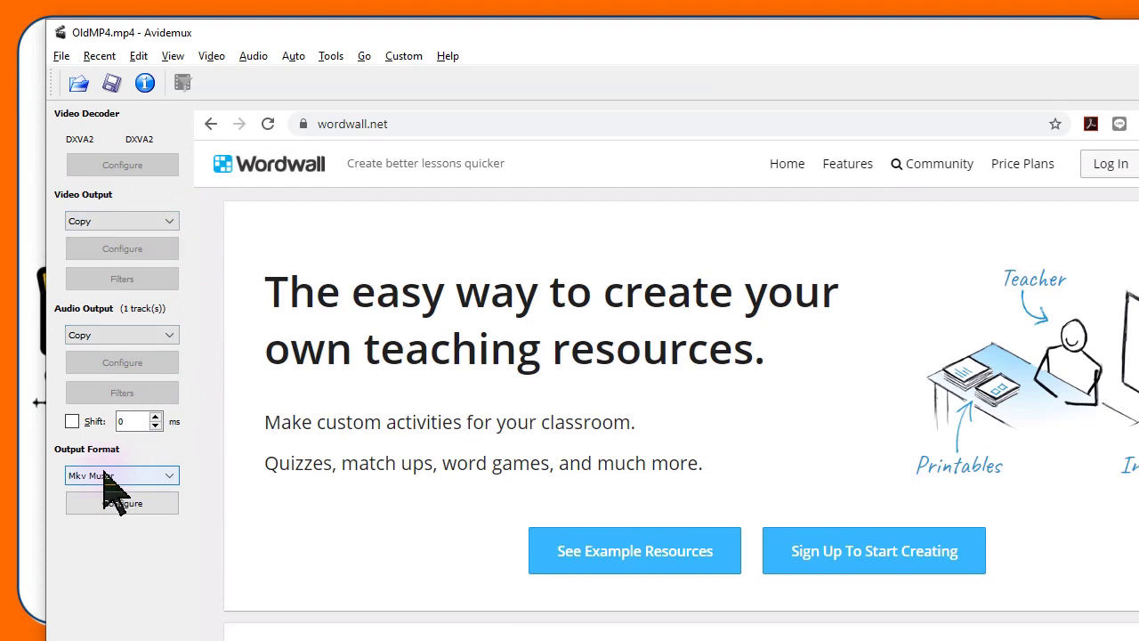
pyautogui.click(169, 475)
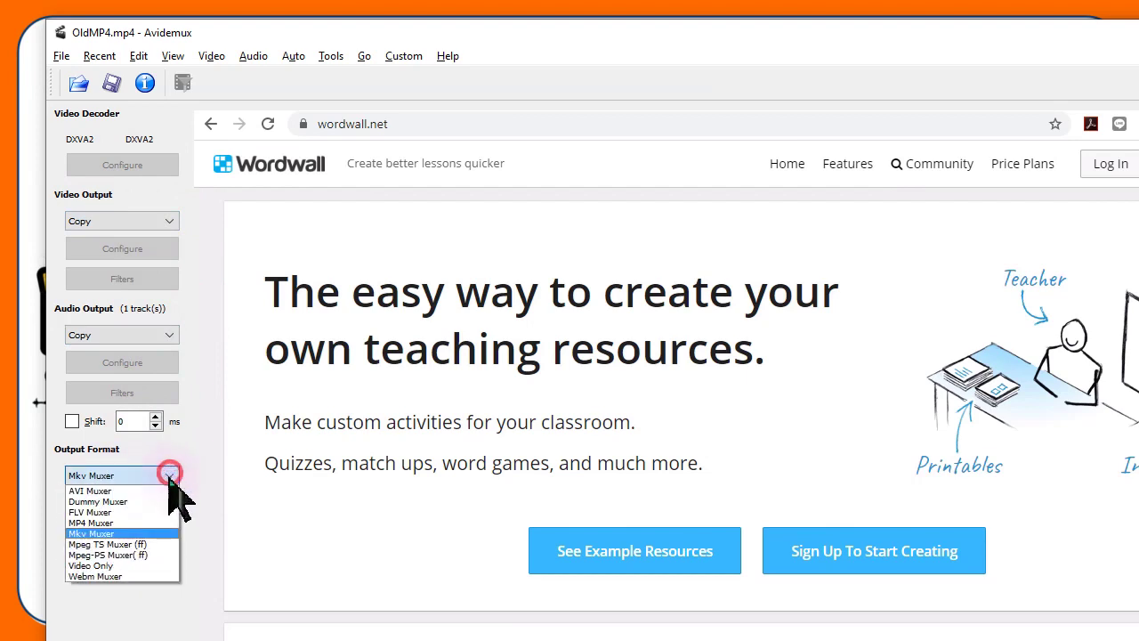
pyautogui.click(127, 526)
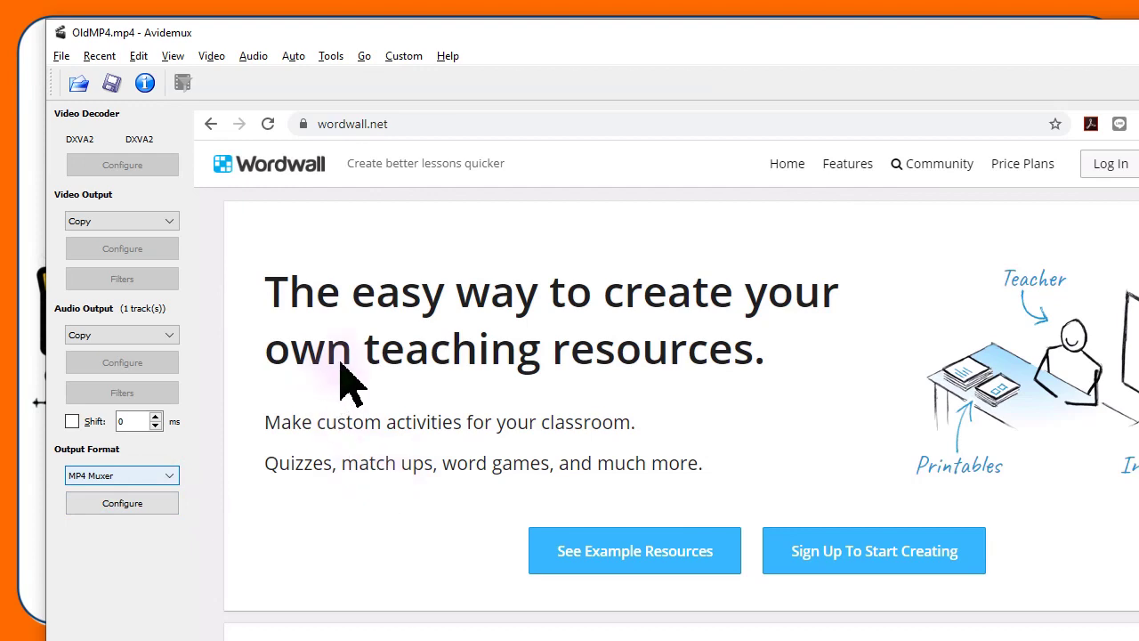
# Replace the source of audio track 1 with the external OldMP4.mp3 file from the Sound folder.
pyautogui.click(253, 57)
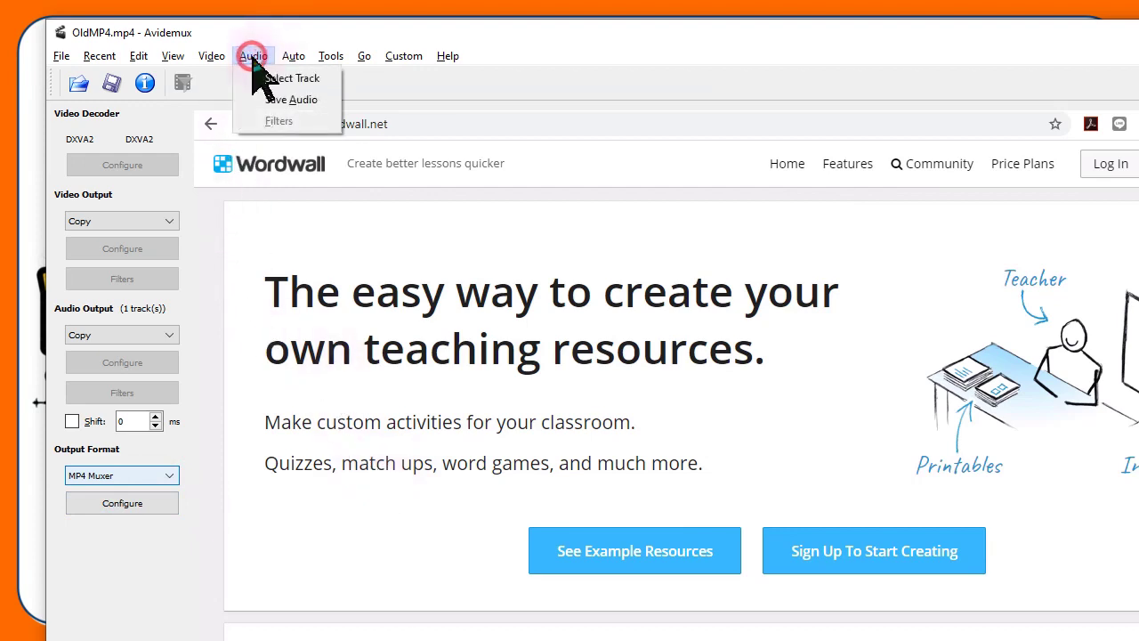
pyautogui.click(293, 79)
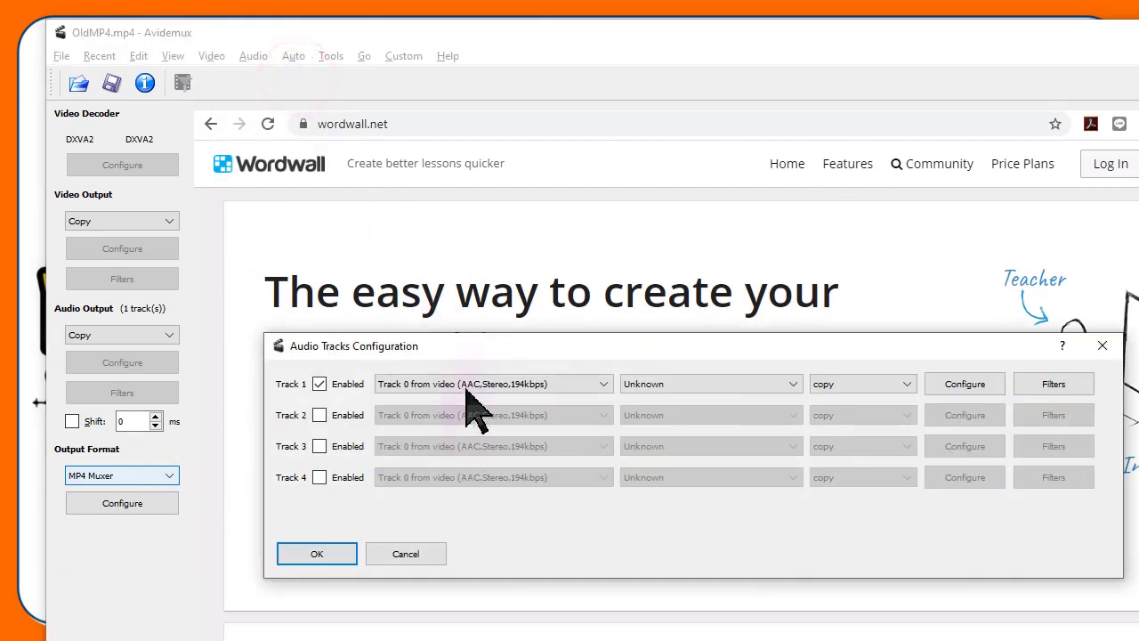
pyautogui.moveTo(478, 347); pyautogui.dragTo(471, 247)
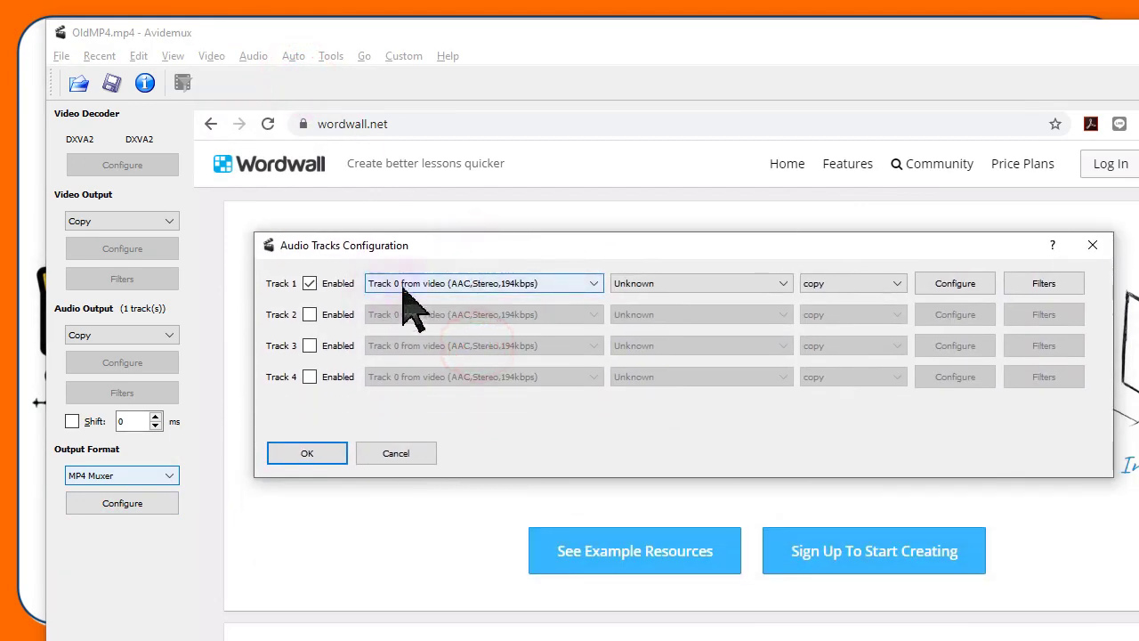
pyautogui.click(595, 283)
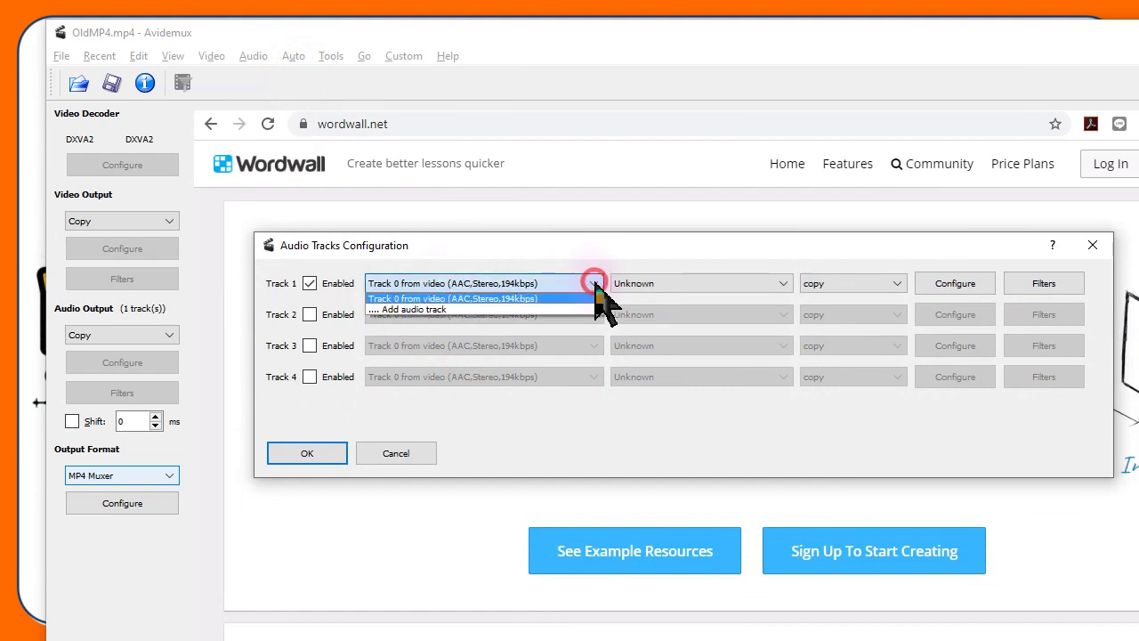
pyautogui.click(431, 310)
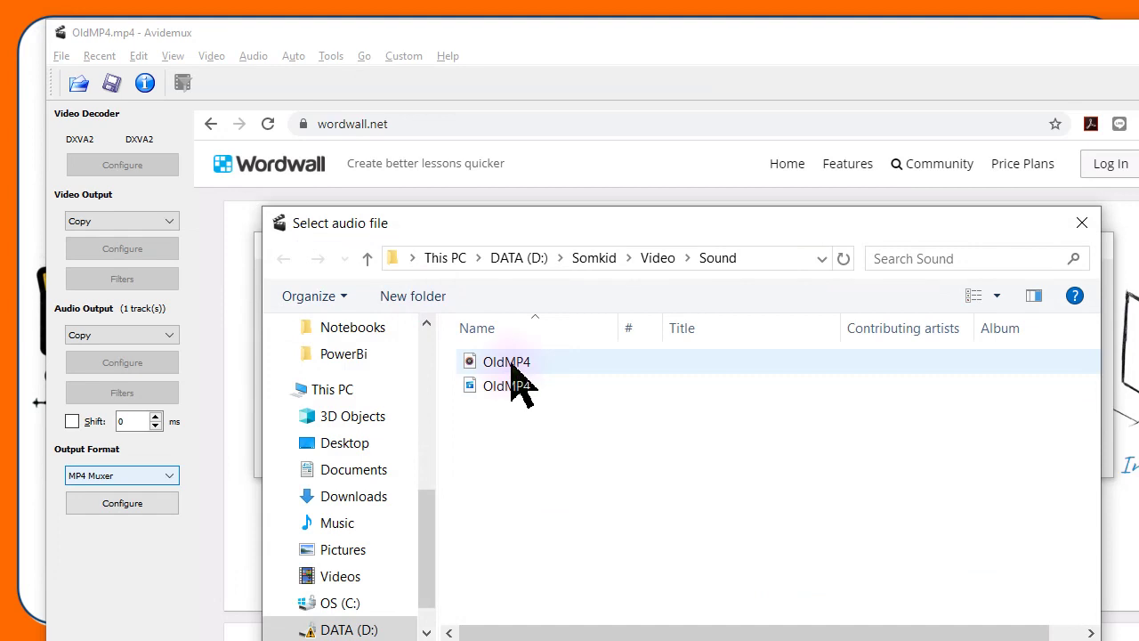
pyautogui.click(512, 363)
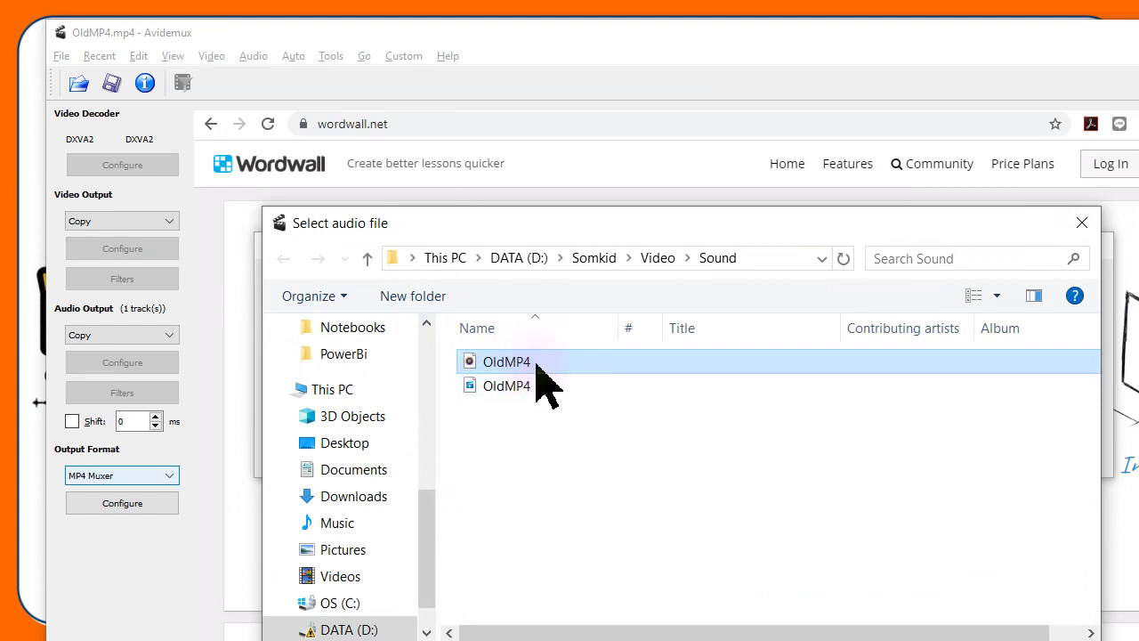
pyautogui.moveTo(817, 217); pyautogui.dragTo(792, 96)
pyautogui.click(896, 580)
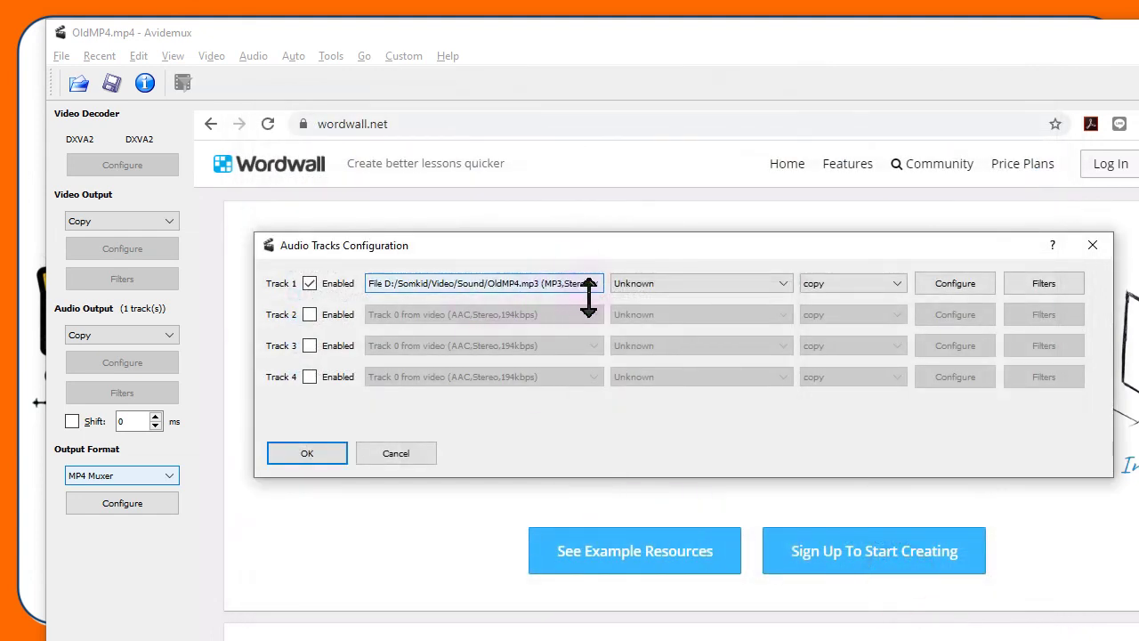
pyautogui.click(307, 453)
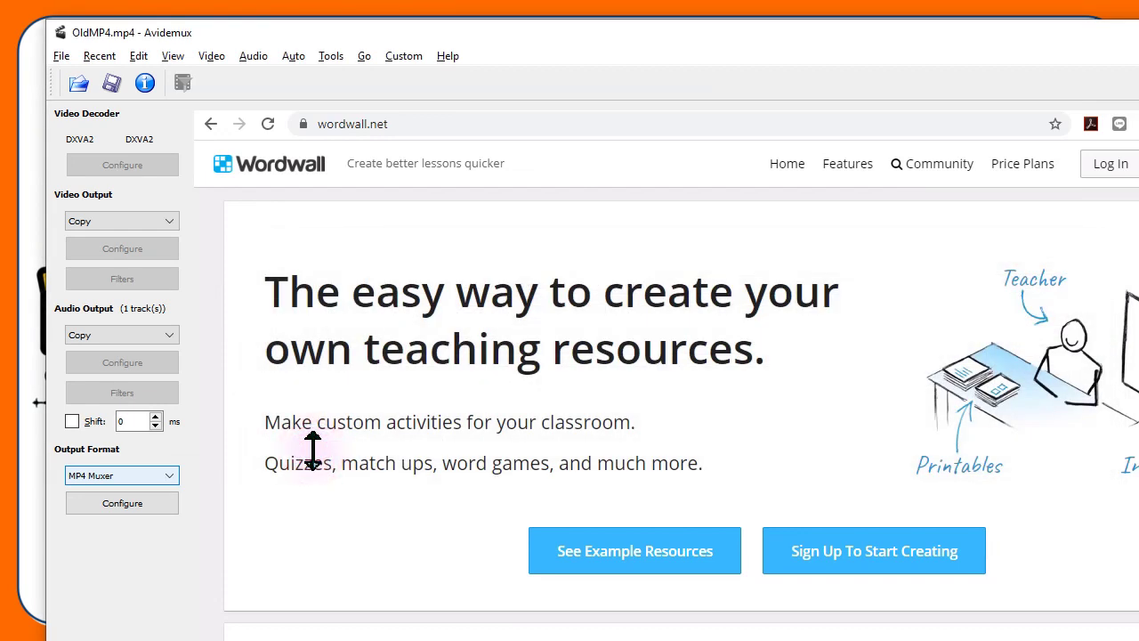
# Save the video with its replaced audio as an mp4 file named NewMP4 in the Sound folder.
pyautogui.click(111, 86)
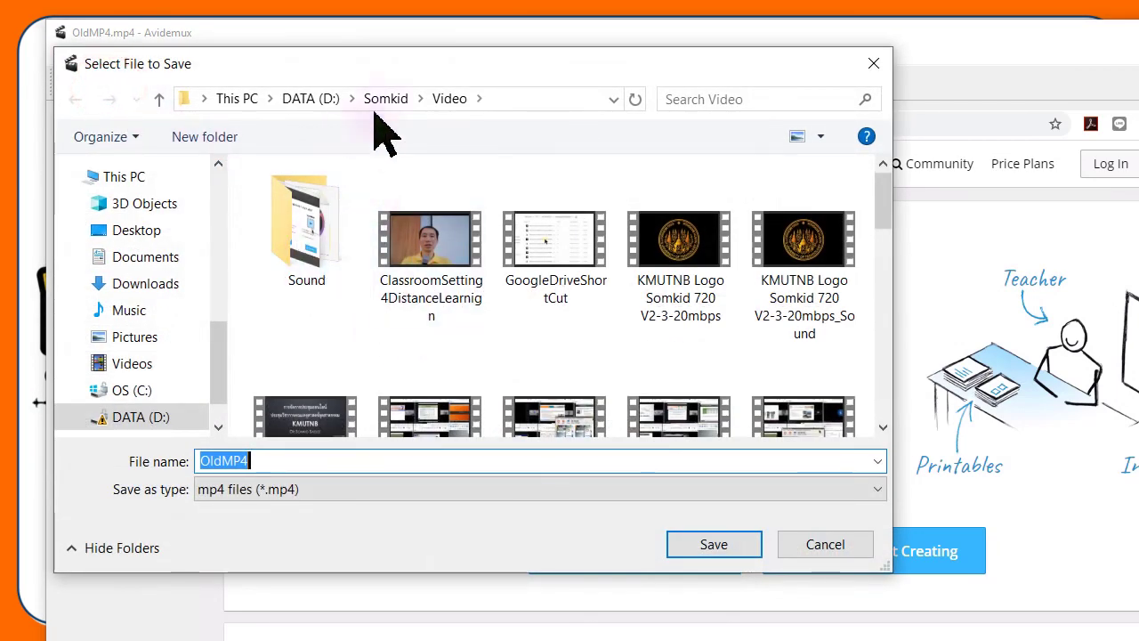
pyautogui.doubleClick(320, 227)
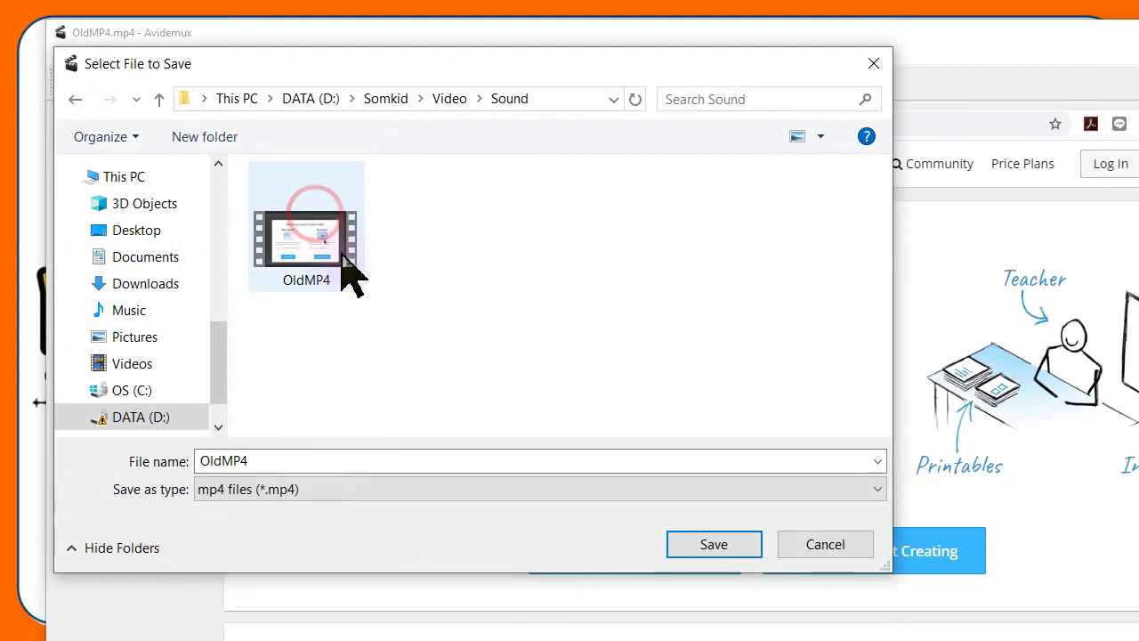
pyautogui.doubleClick(264, 460)
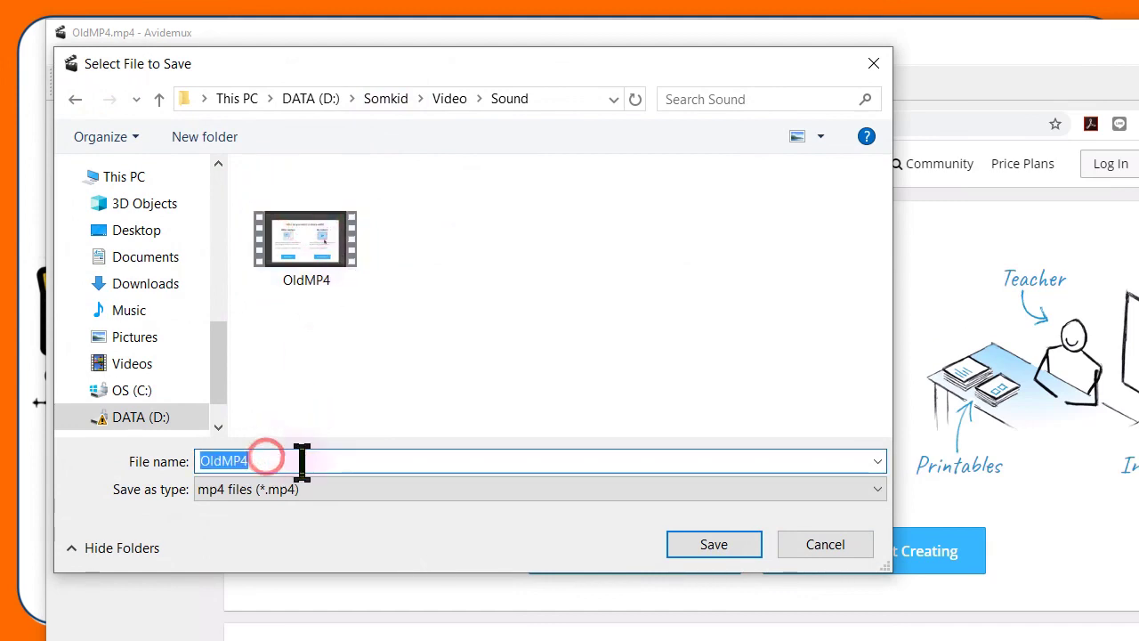
pyautogui.press('Home')
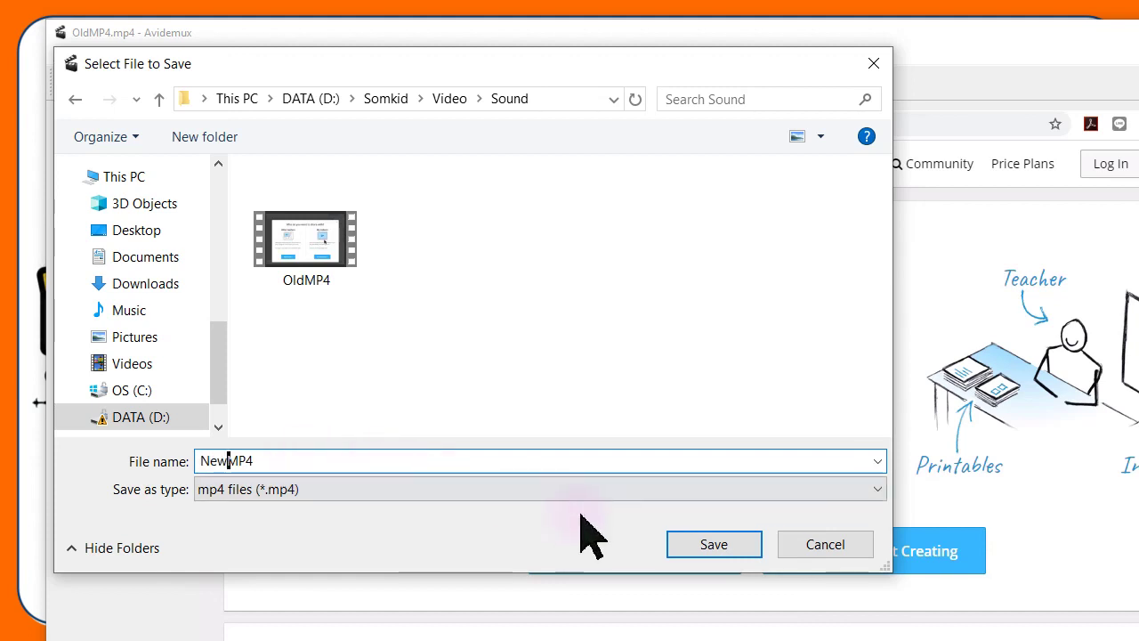
pyautogui.click(722, 544)
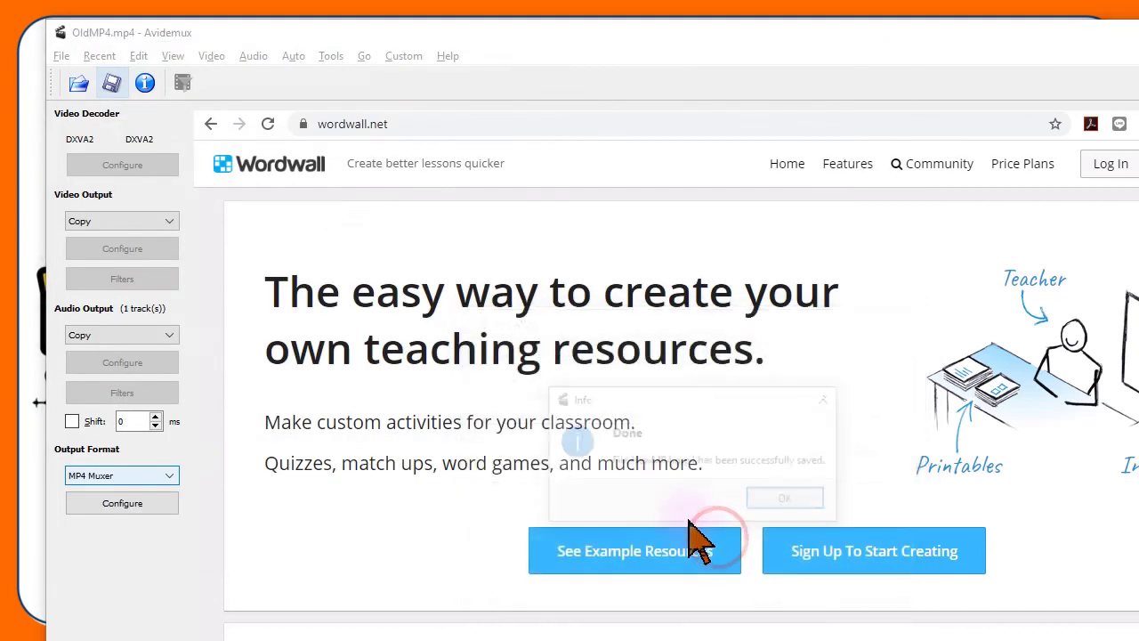